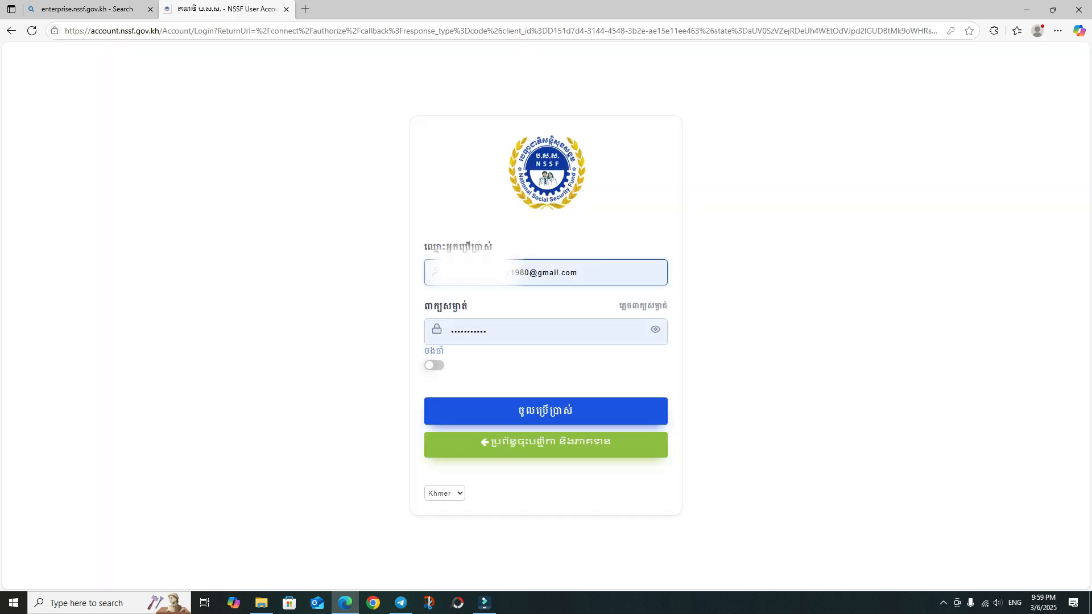
- Sign in with the saved credentials and open the enterprise's dashboard showing 5 members
{"action": "left_click", "coordinate": [515, 407]}
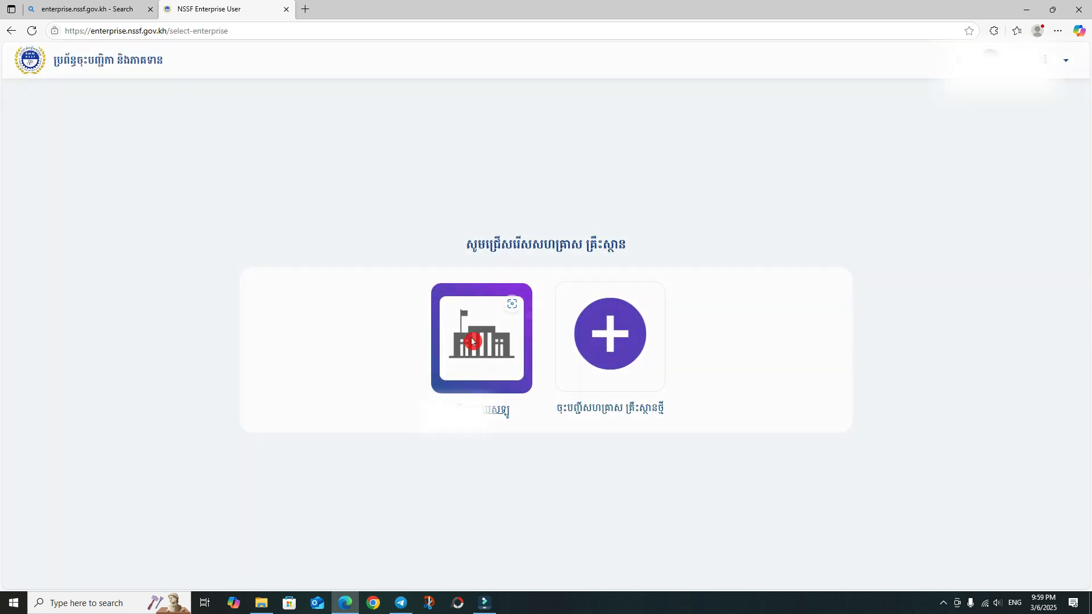
{"action": "left_click", "coordinate": [472, 339]}
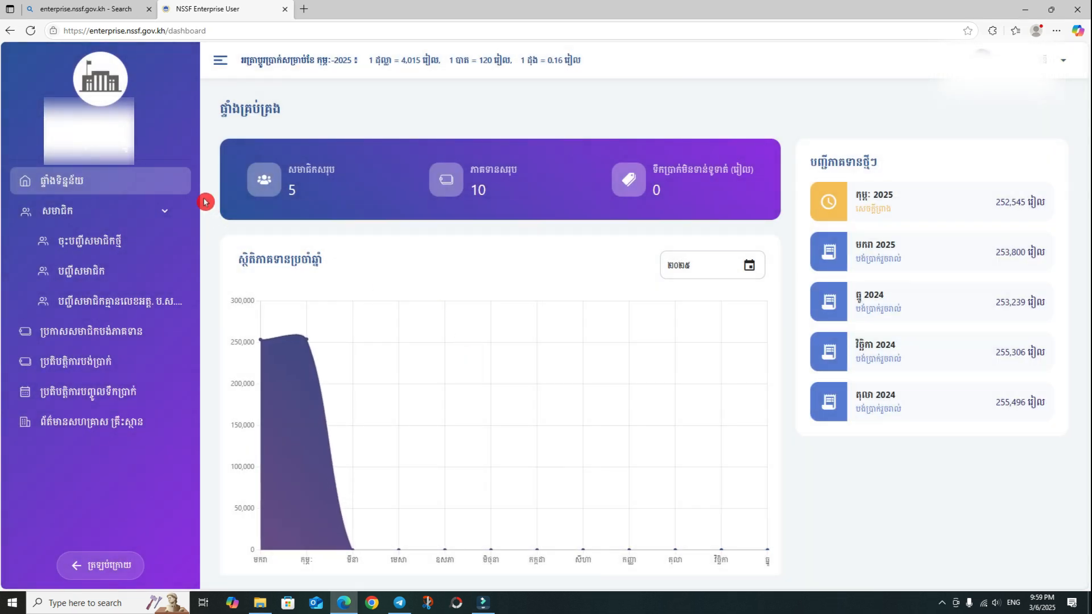
- Collapse the members menu and open the February 2025 member contribution declaration details
{"action": "left_click", "coordinate": [76, 207]}
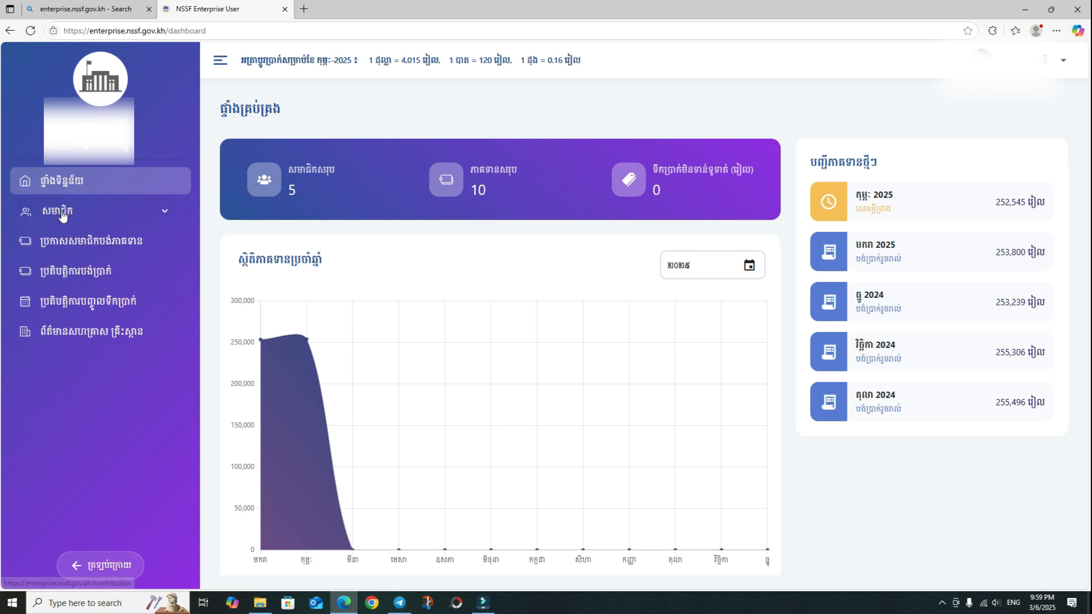
{"action": "left_click", "coordinate": [80, 241]}
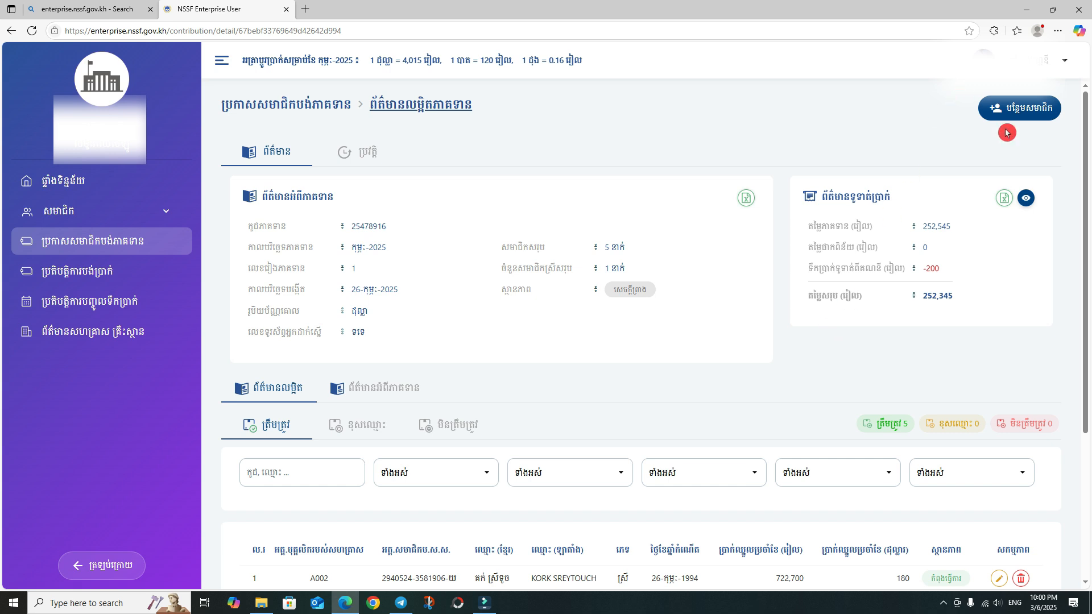
- Start a new member declaration and set its type to adding members
{"action": "left_click", "coordinate": [1025, 108]}
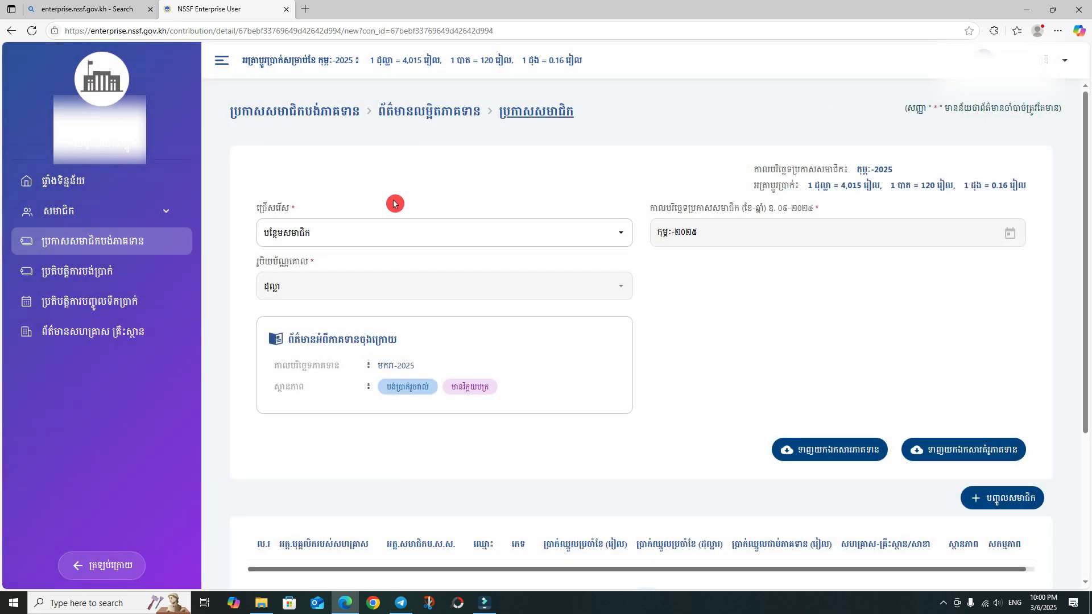
{"action": "left_click", "coordinate": [290, 238]}
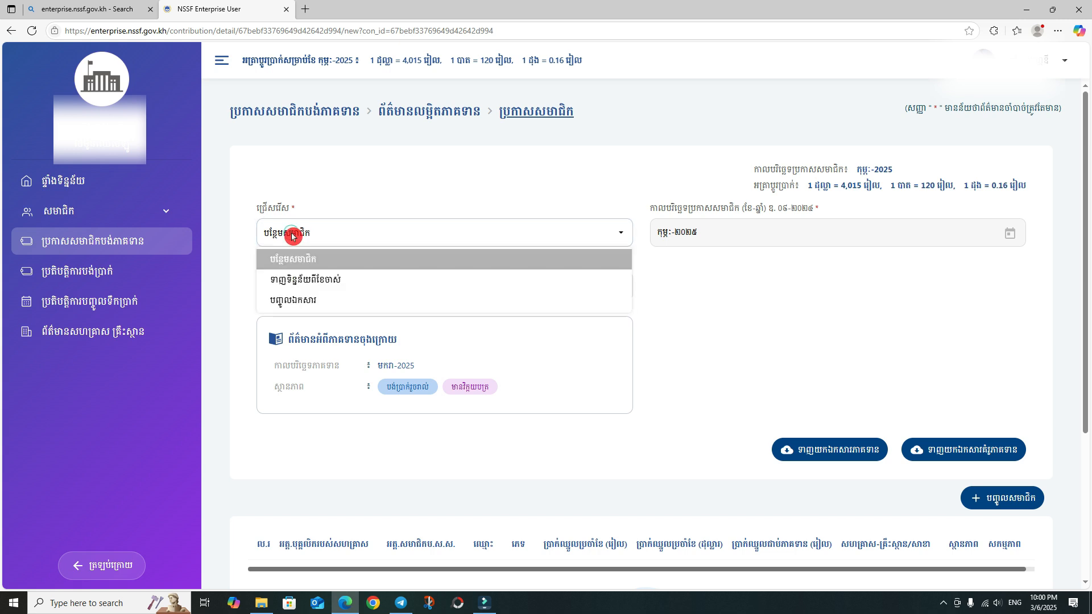
{"action": "left_click", "coordinate": [322, 242]}
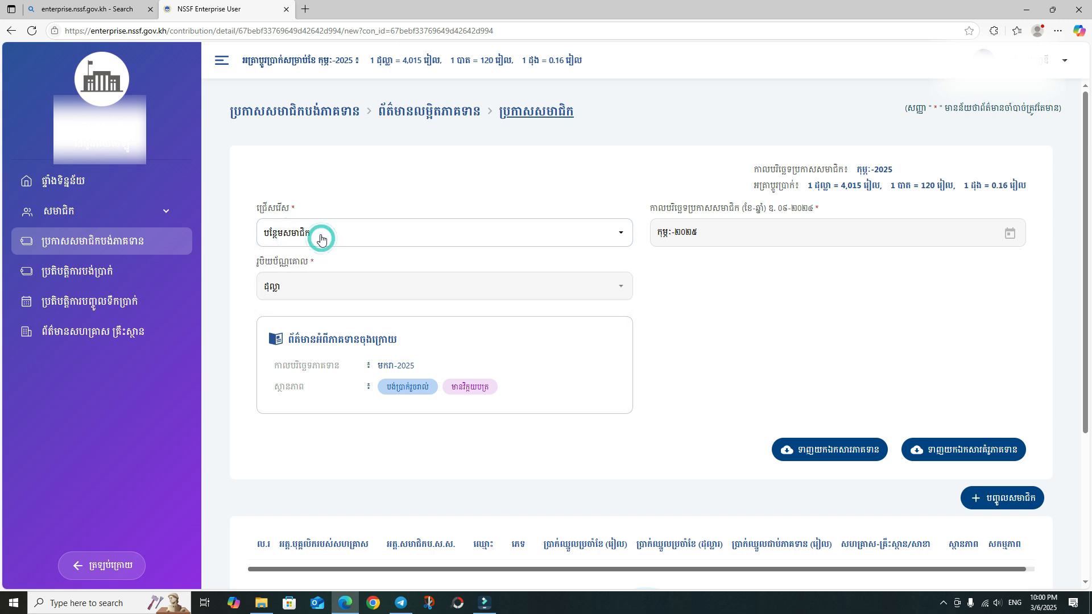
{"action": "left_click", "coordinate": [457, 233]}
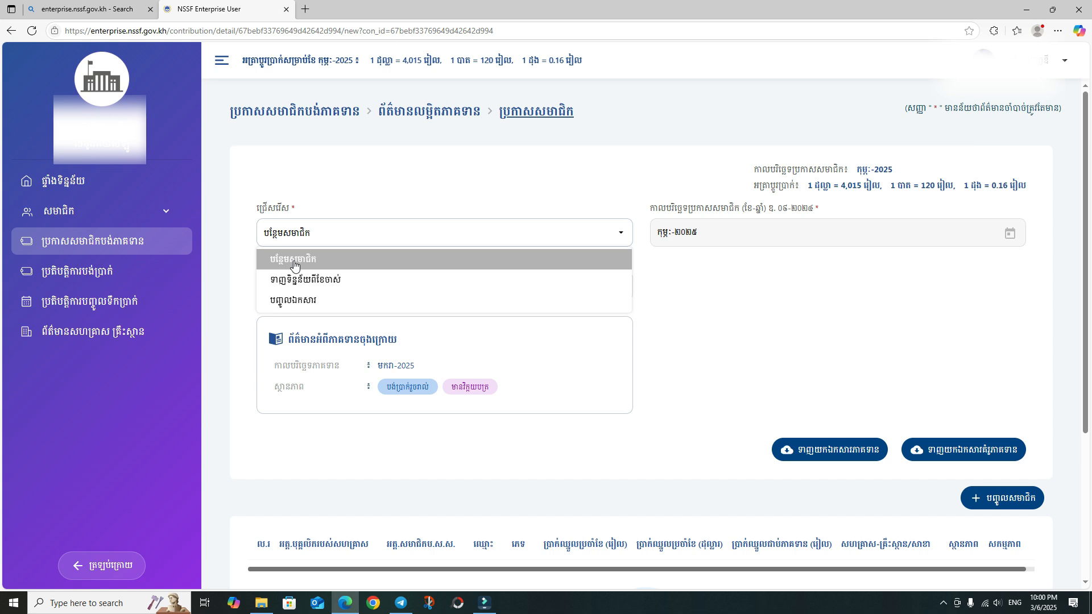
{"action": "left_click", "coordinate": [313, 263]}
- Open the member search dialog, then close it without adding anyone
{"action": "scroll", "coordinate": [383, 246], "scroll_direction": "down", "scroll_amount": 2}
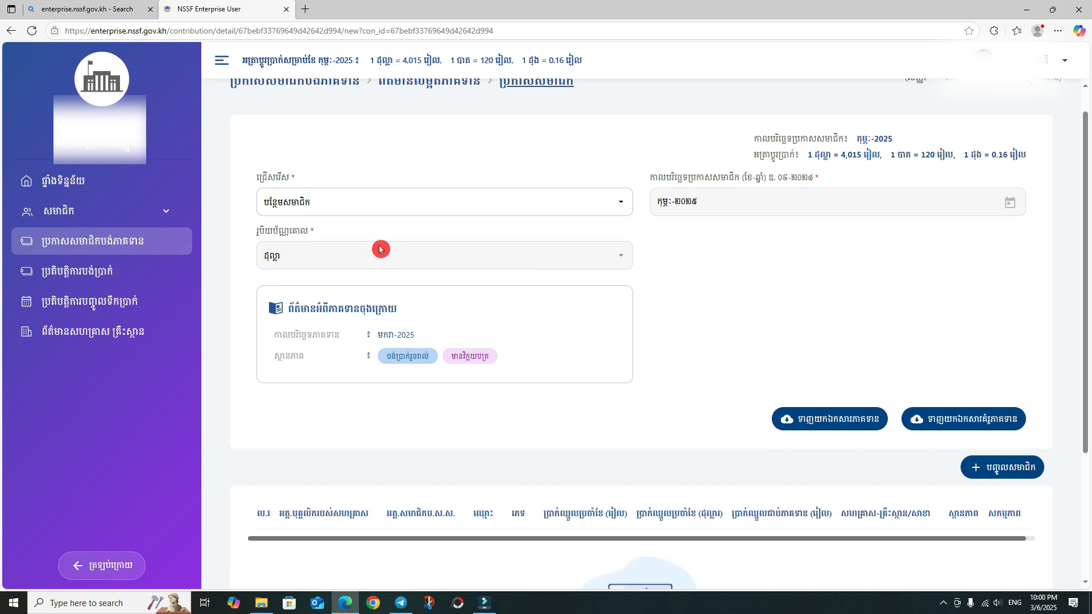
{"action": "left_click", "coordinate": [1001, 385]}
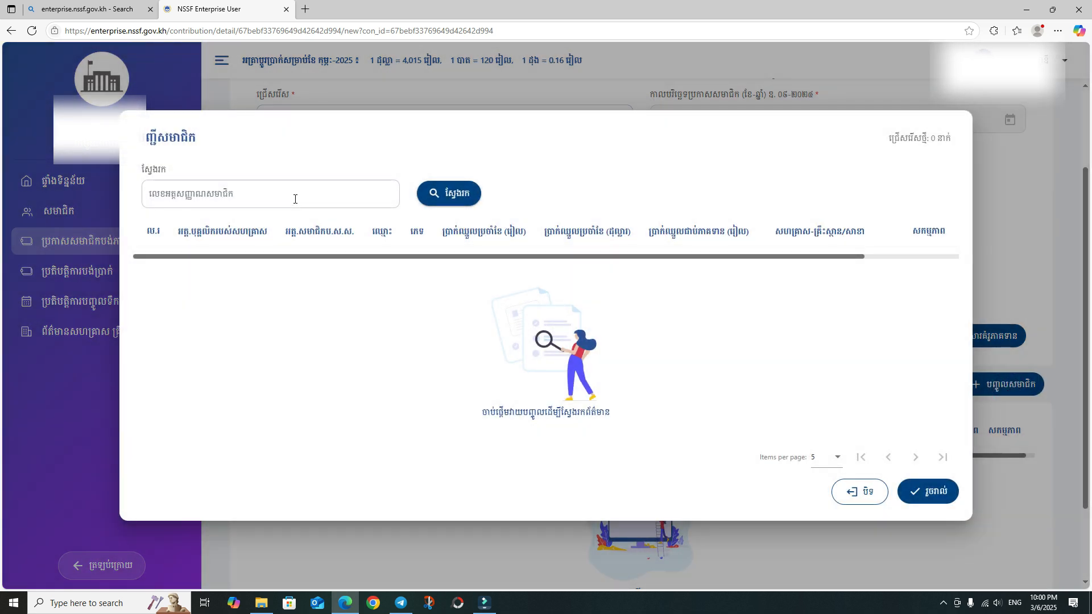
{"action": "left_click", "coordinate": [293, 196]}
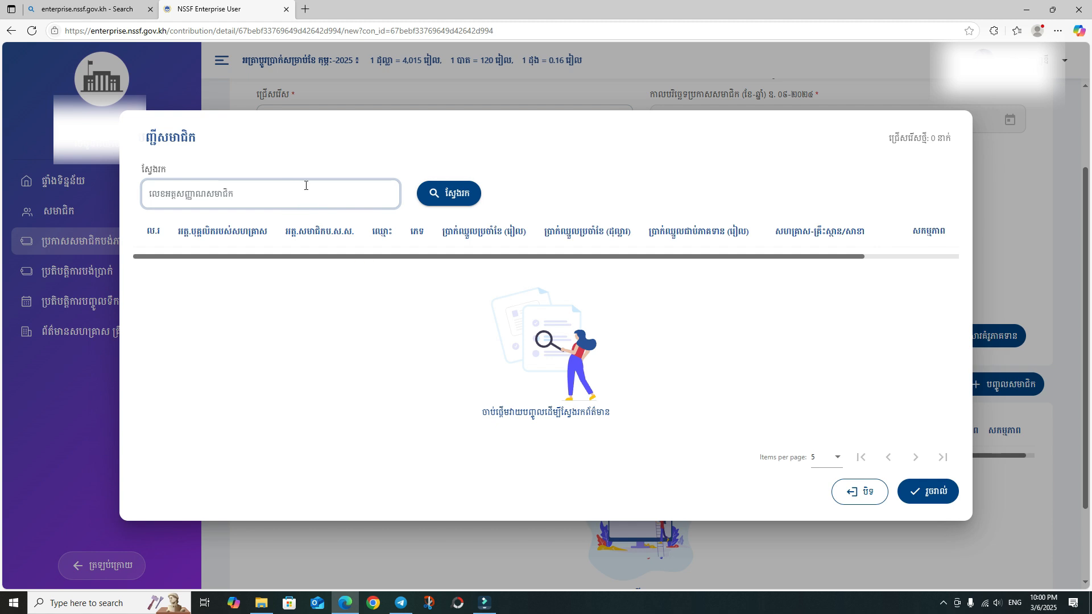
{"action": "left_click", "coordinate": [858, 490]}
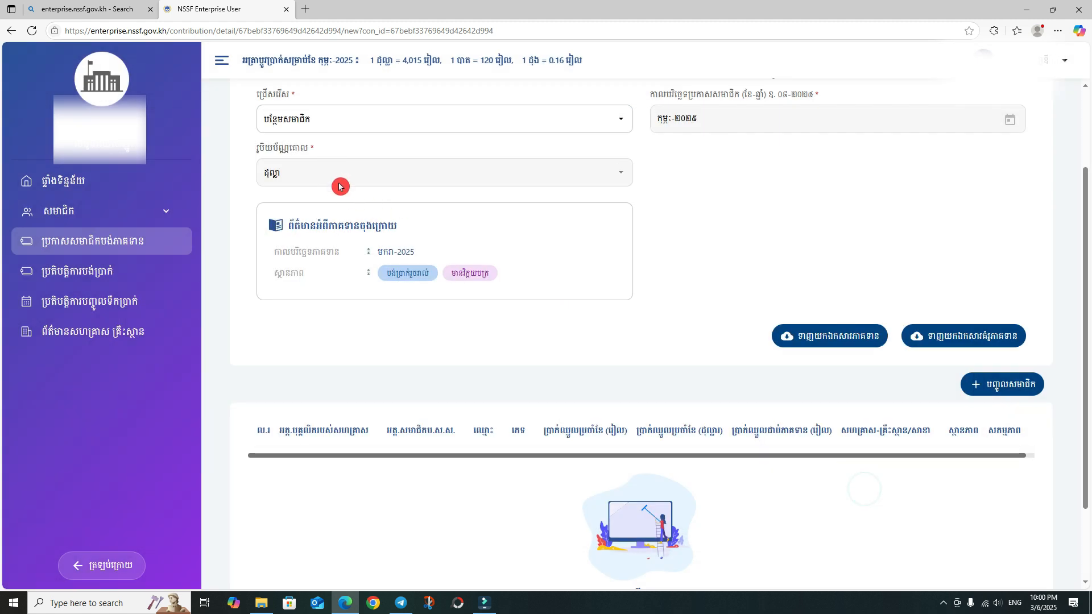
{"action": "scroll", "coordinate": [338, 227], "scroll_direction": "up", "scroll_amount": 3}
- Preview pulling data from an old month, then go back to the new declaration form
{"action": "left_click", "coordinate": [335, 235]}
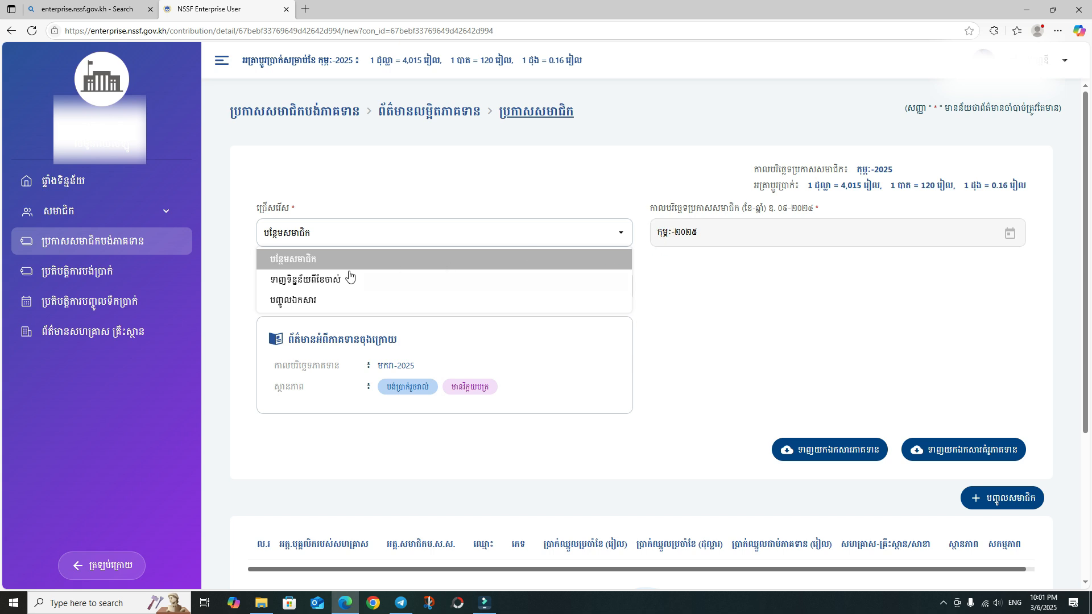
{"action": "left_click", "coordinate": [302, 281]}
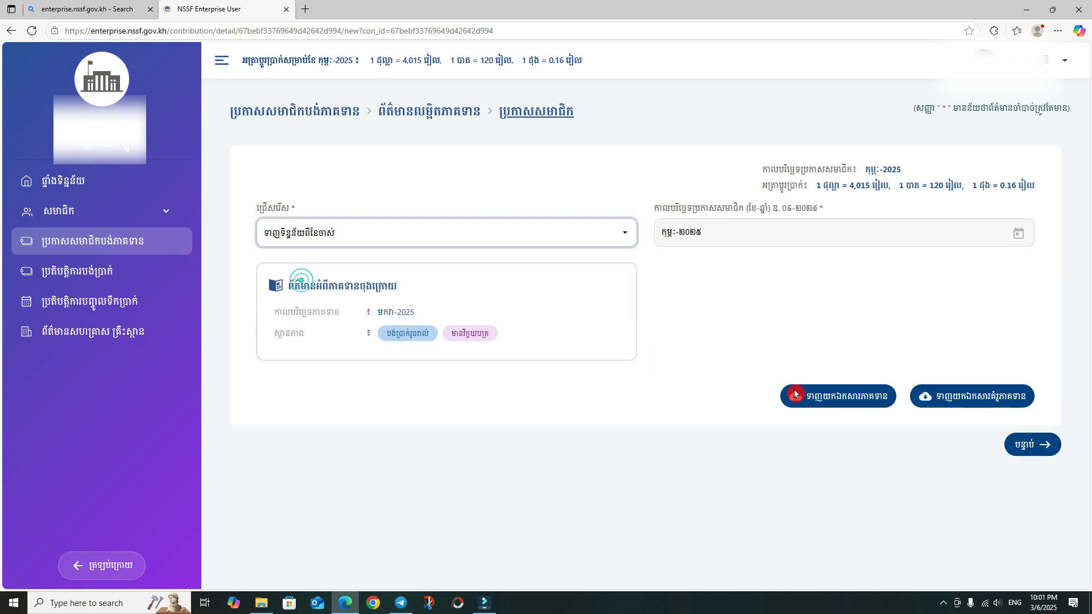
{"action": "left_click", "coordinate": [1027, 442]}
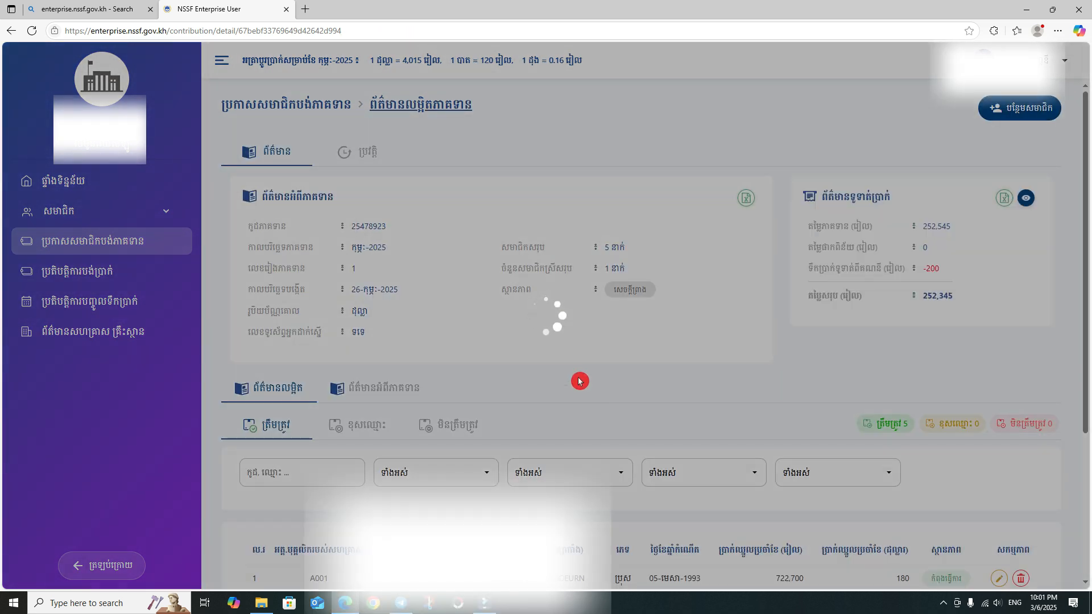
{"action": "scroll", "coordinate": [614, 214], "scroll_direction": "down", "scroll_amount": 1}
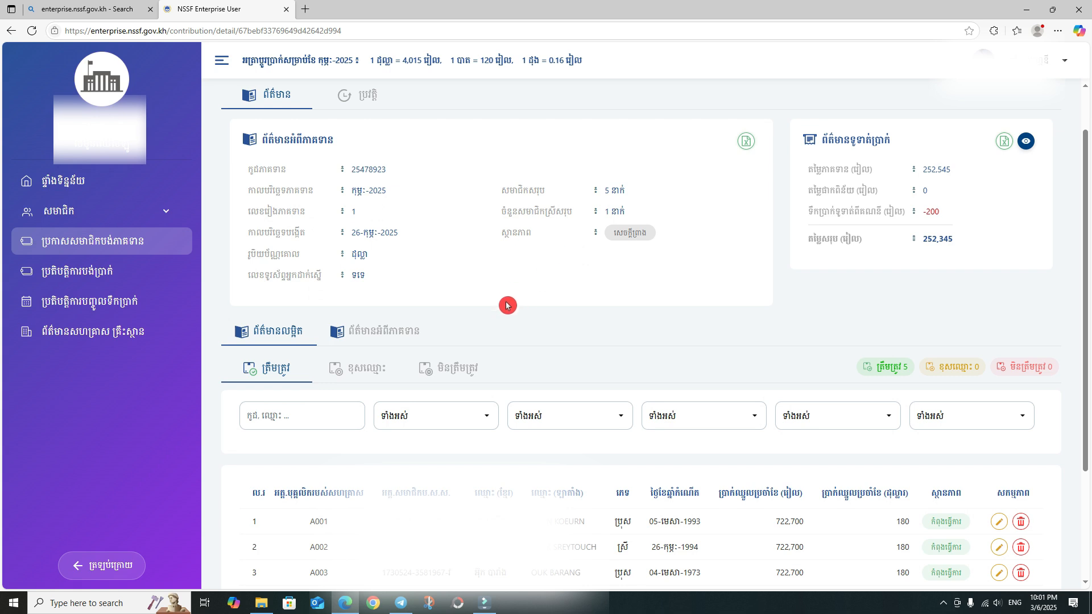
{"action": "scroll", "coordinate": [506, 302], "scroll_direction": "up", "scroll_amount": 1}
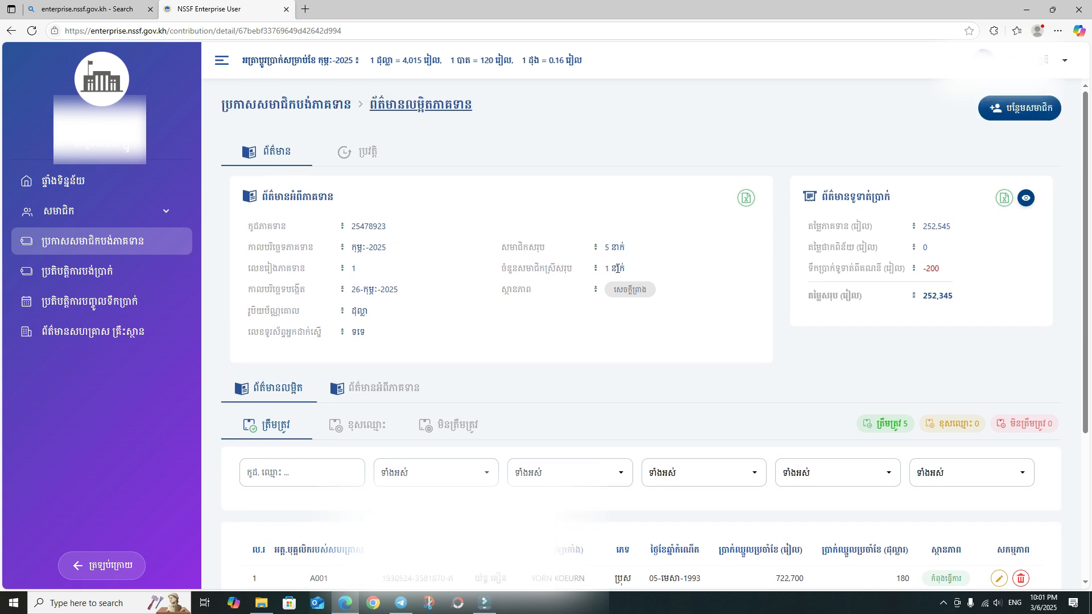
{"action": "key", "text": "alt+Left"}
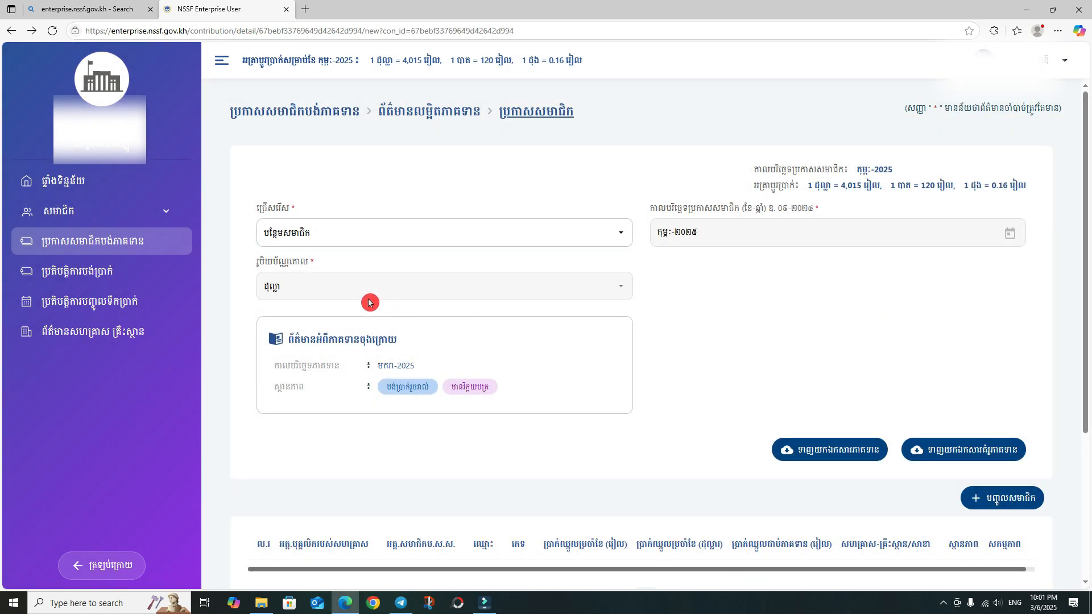
{"action": "left_click", "coordinate": [339, 241]}
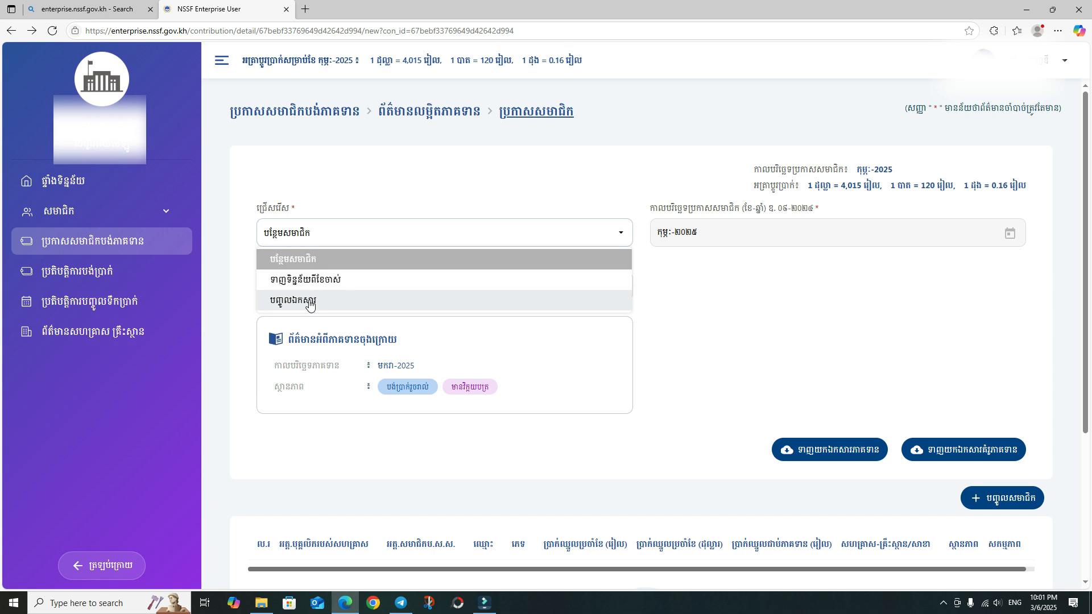
- Switch the declaration to file upload and download the member-declaration-simple-list (2).xlsx template
{"action": "left_click", "coordinate": [301, 302]}
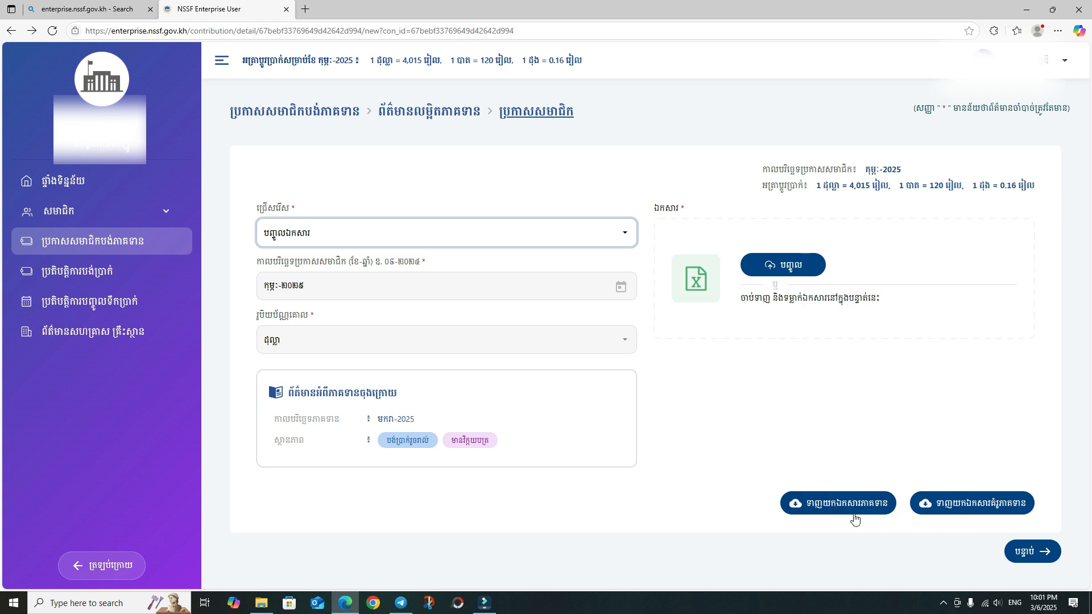
{"action": "left_click", "coordinate": [957, 511]}
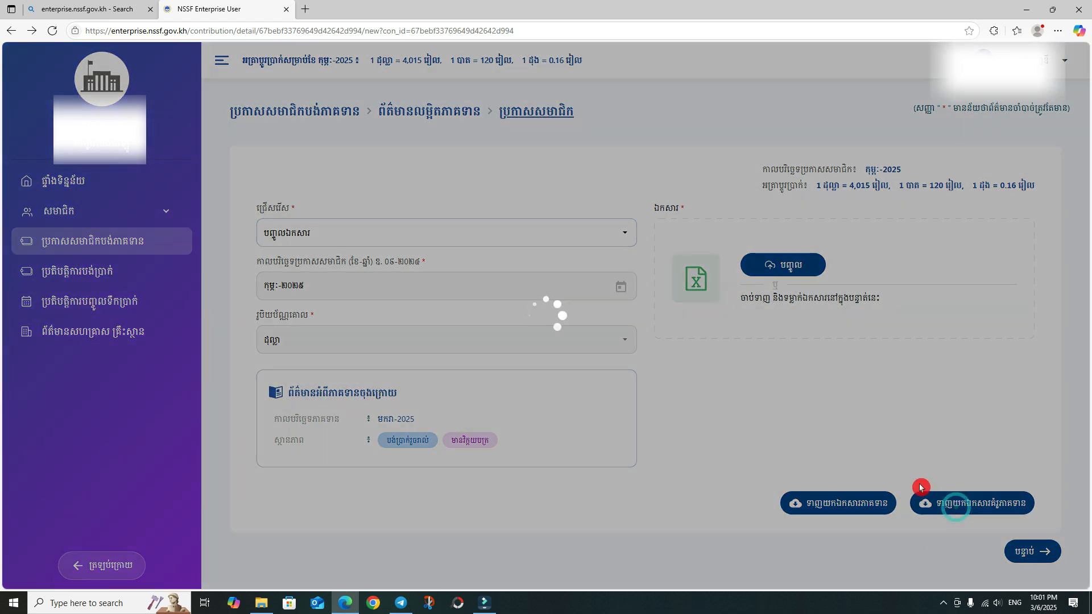
{"action": "left_click", "coordinate": [991, 81]}
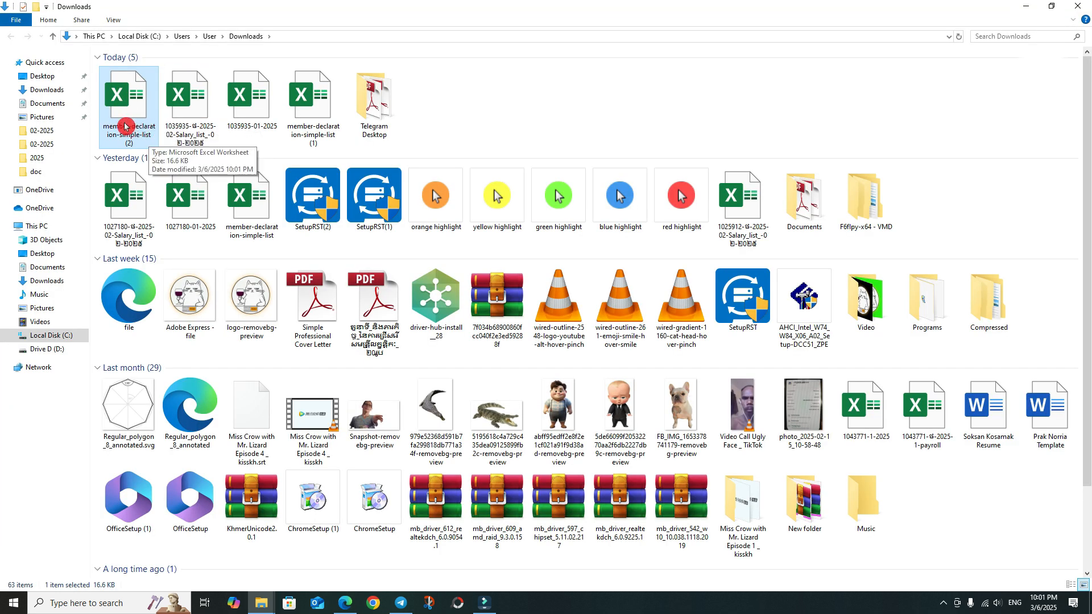
{"action": "left_click", "coordinate": [1078, 6]}
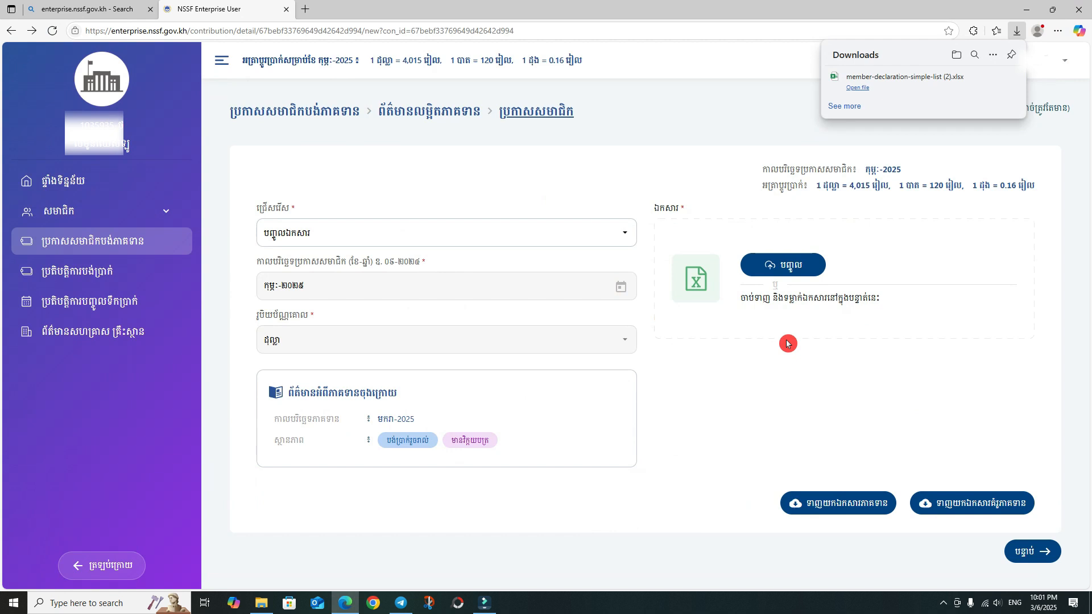
{"action": "left_click", "coordinate": [816, 390]}
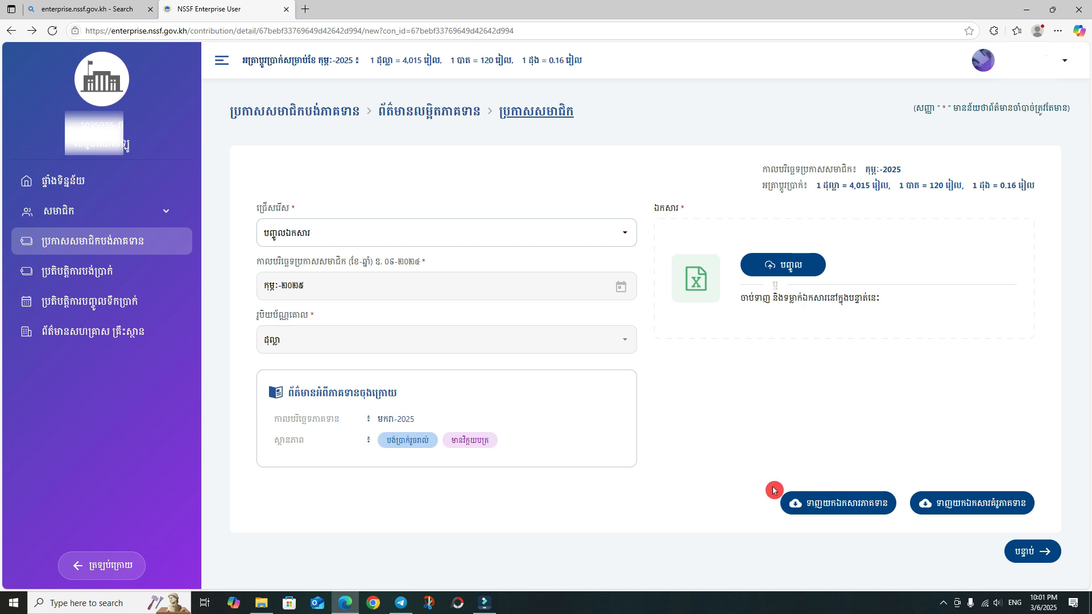
{"action": "left_click", "coordinate": [849, 503]}
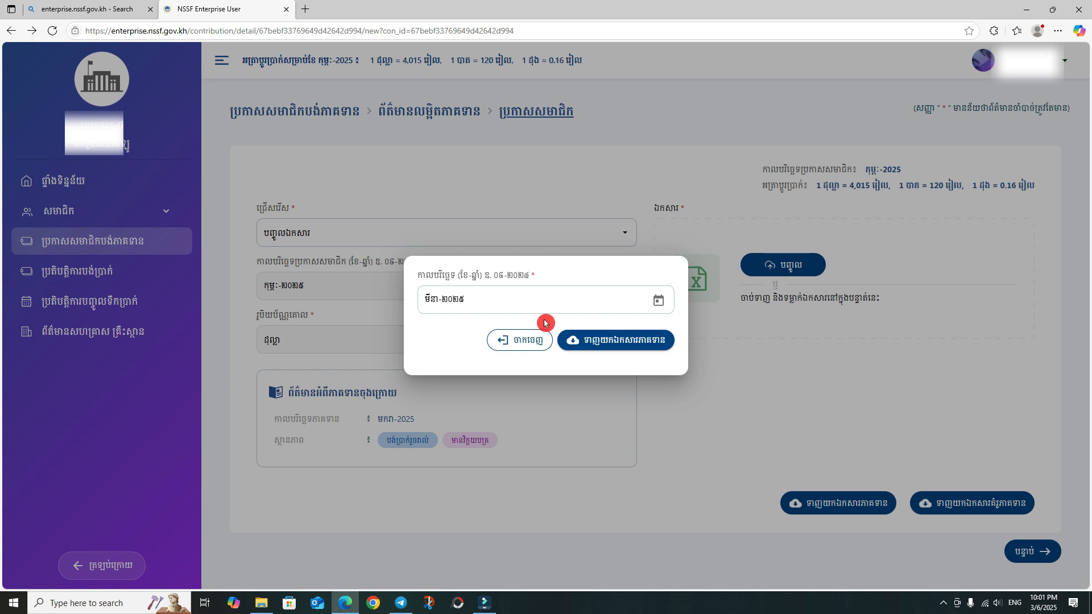
{"action": "left_click", "coordinate": [658, 306]}
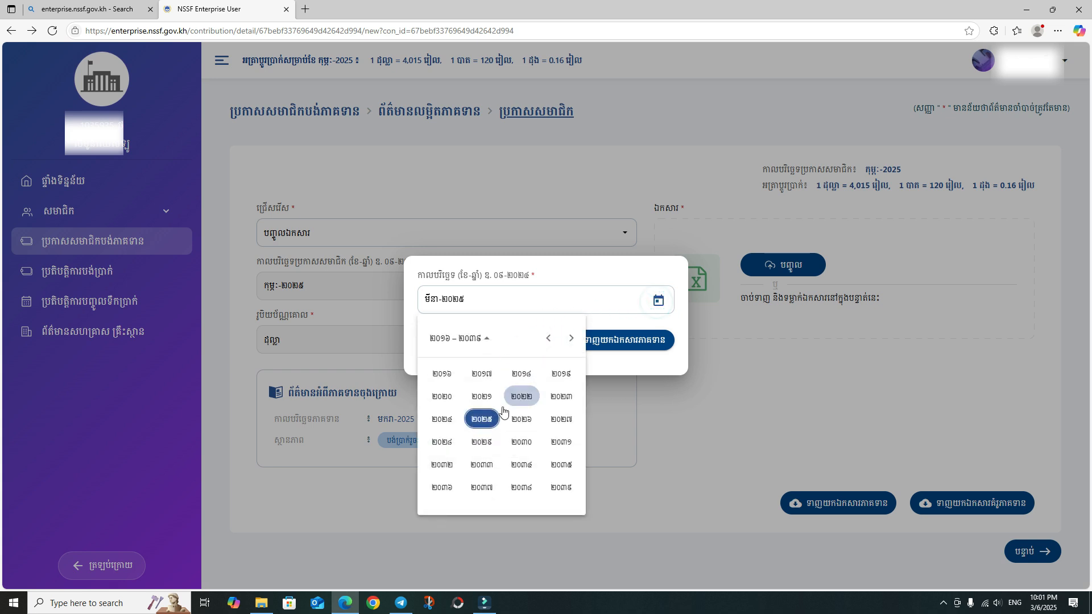
{"action": "left_click", "coordinate": [473, 421]}
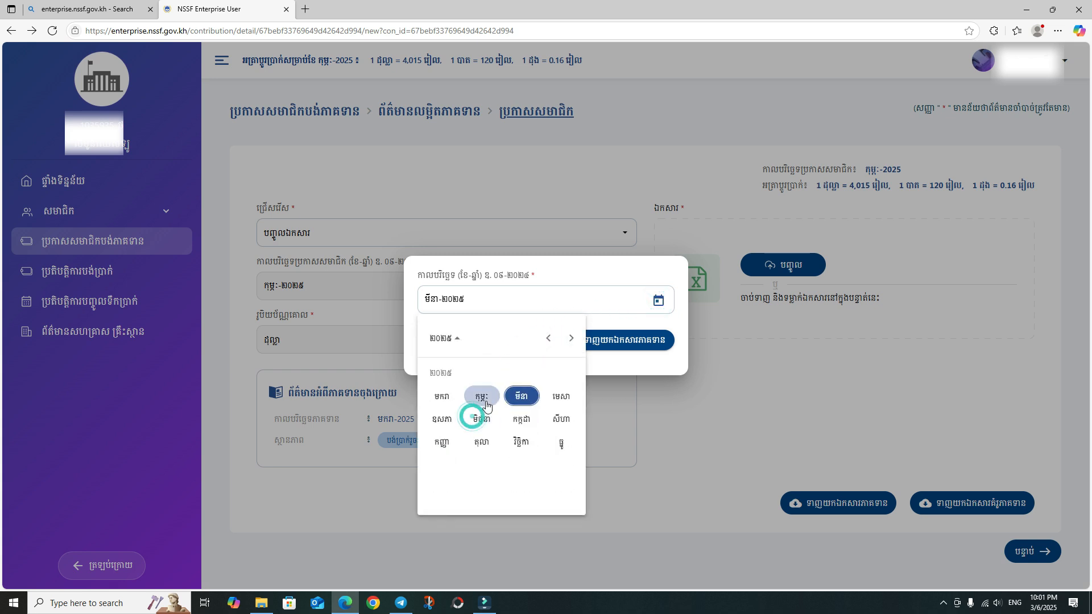
{"action": "left_click", "coordinate": [439, 397]}
{"action": "left_click", "coordinate": [598, 341]}
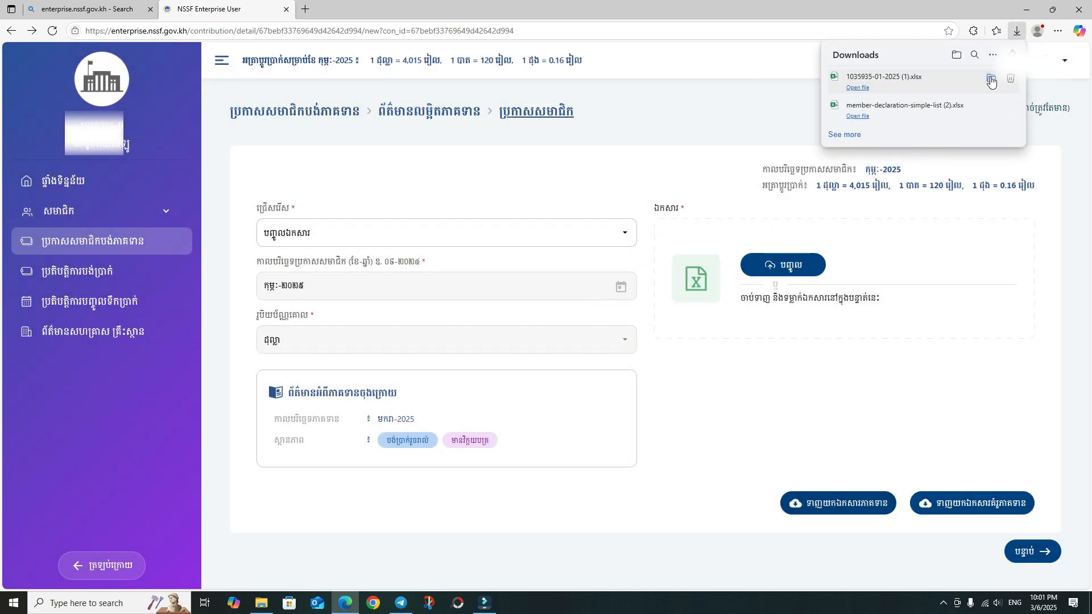
{"action": "left_click", "coordinate": [991, 80]}
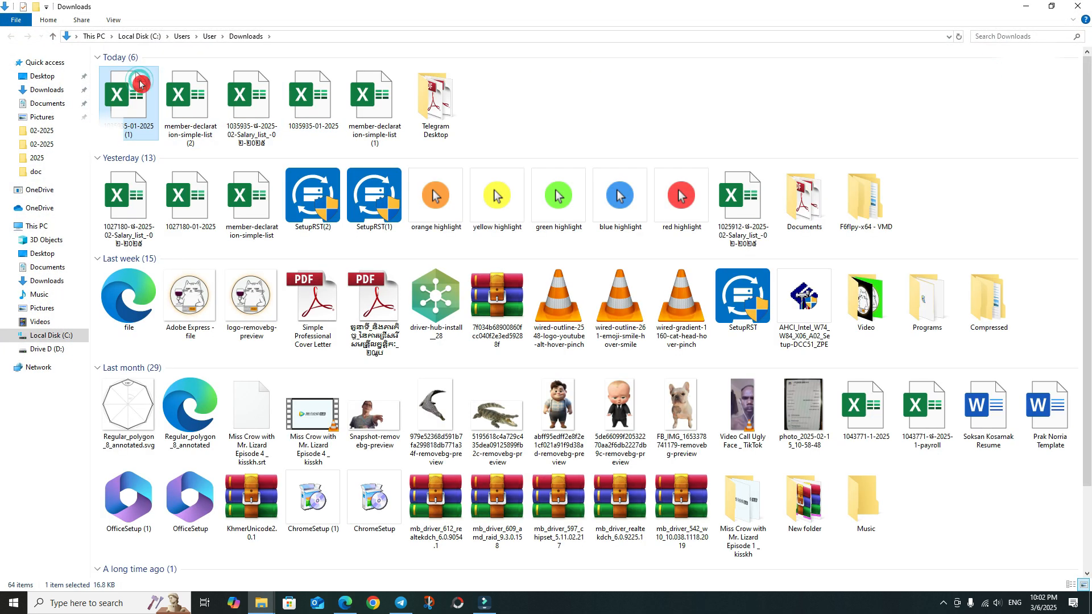
{"action": "double_click", "coordinate": [140, 84]}
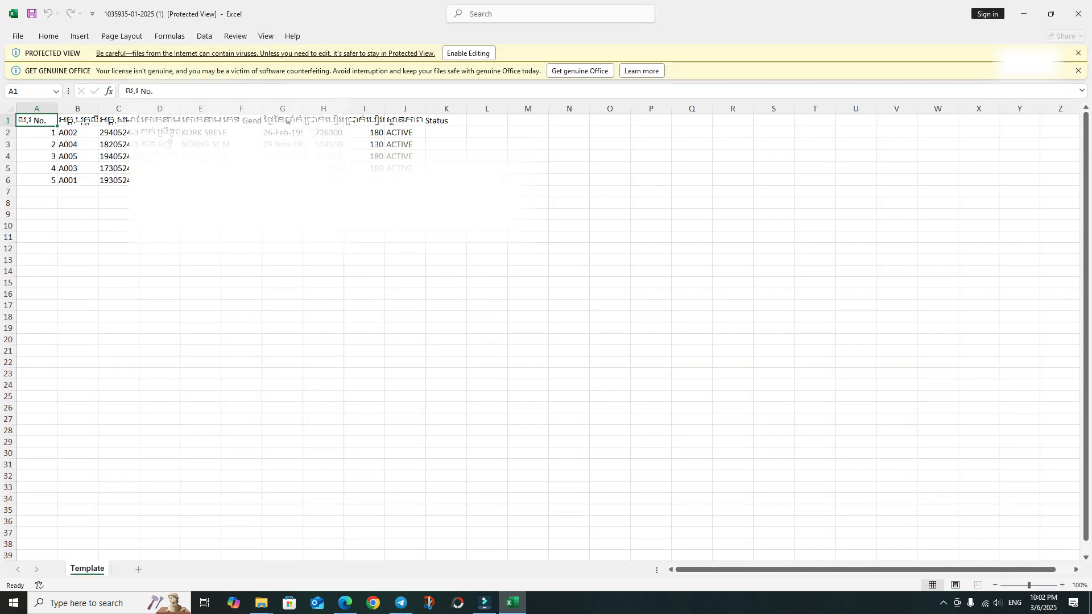
- Enable editing, select the whole Template sheet and auto-fit all column widths
{"action": "left_click", "coordinate": [464, 53]}
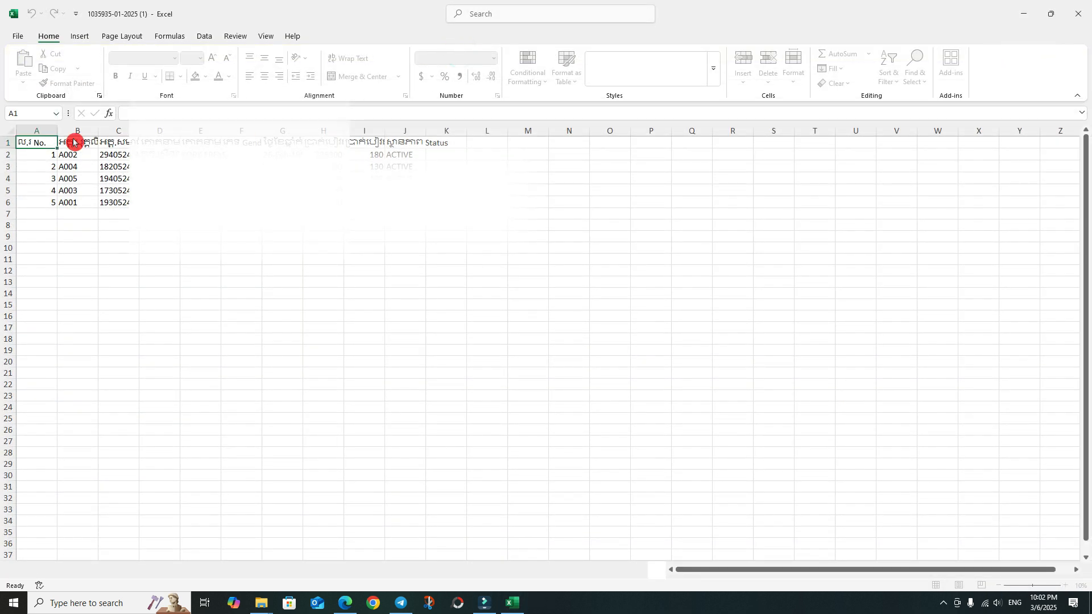
{"action": "left_click", "coordinate": [13, 140]}
{"action": "double_click", "coordinate": [55, 143]}
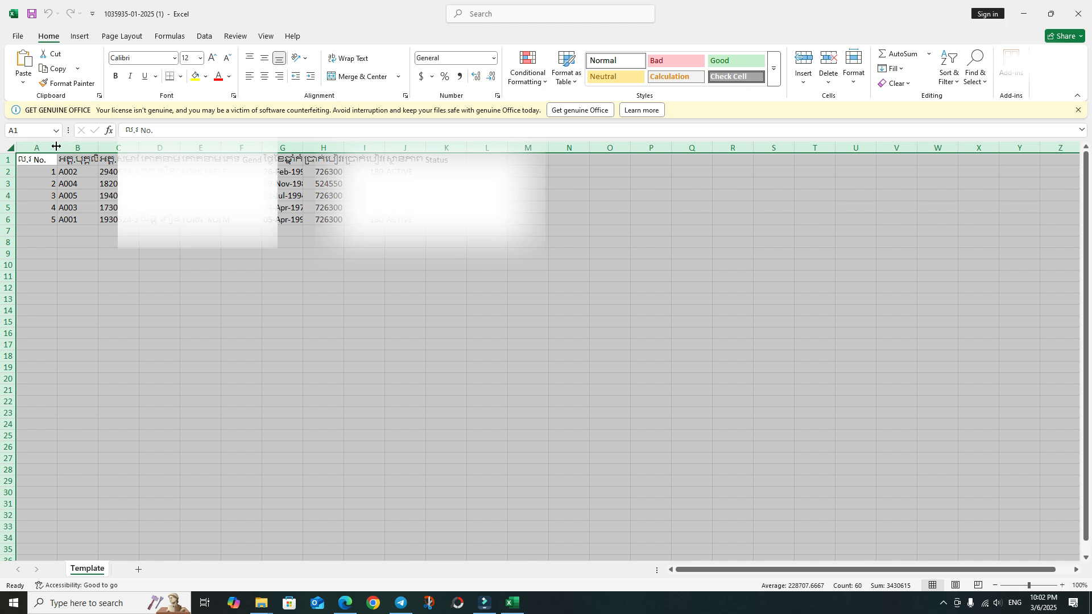
{"action": "left_click_drag", "start_coordinate": [33, 219], "coordinate": [653, 250]}
{"action": "left_click_drag", "start_coordinate": [799, 571], "coordinate": [838, 570]}
{"action": "left_click", "coordinate": [672, 343]}
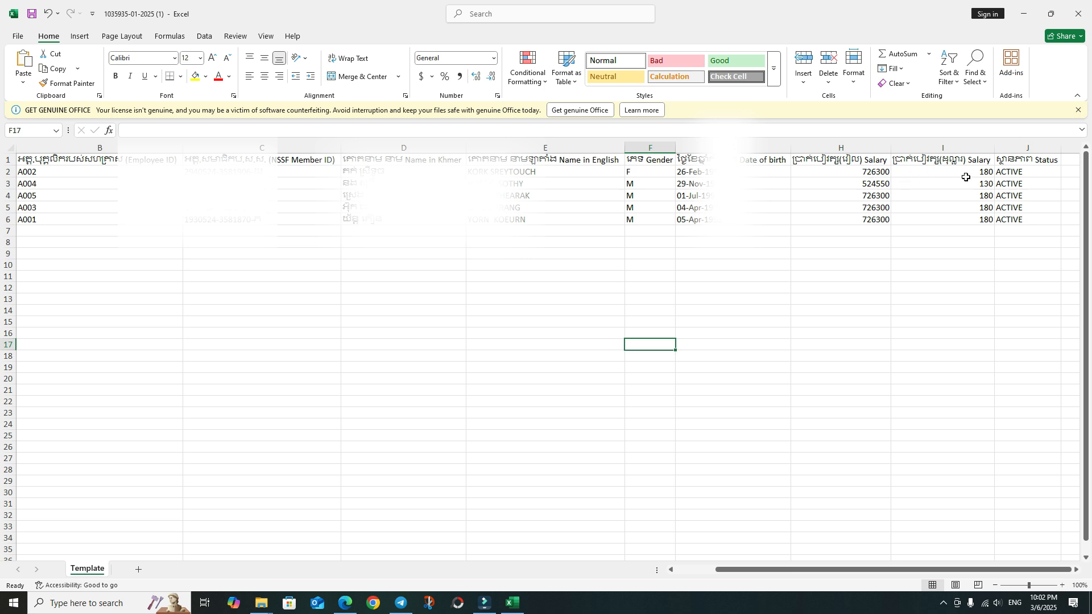
- Clear the old riel salary values in H2:H6
{"action": "left_click", "coordinate": [860, 174]}
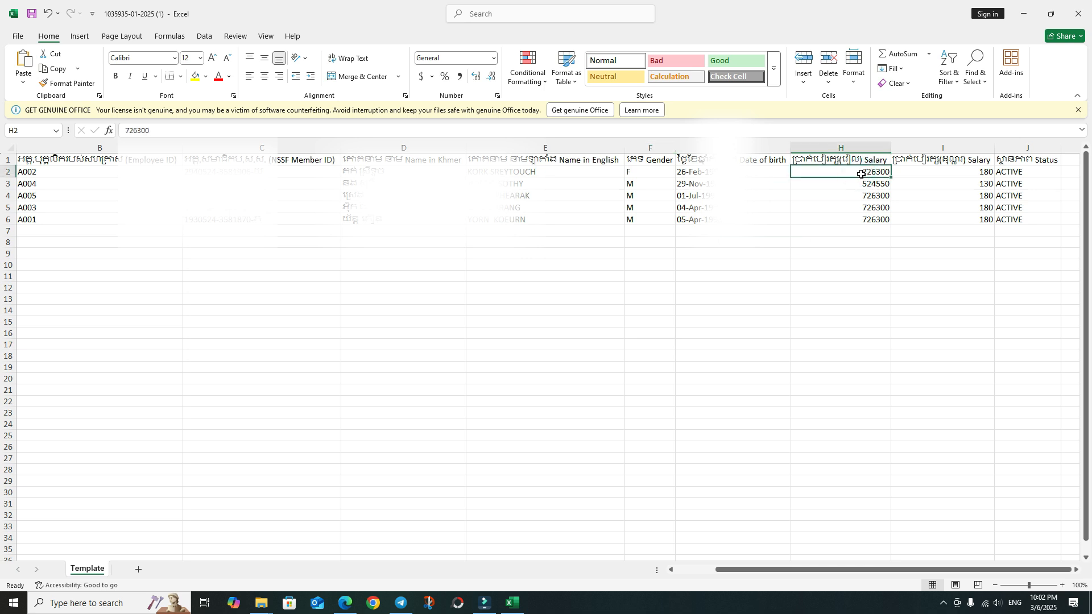
{"action": "left_click_drag", "start_coordinate": [863, 174], "coordinate": [863, 224]}
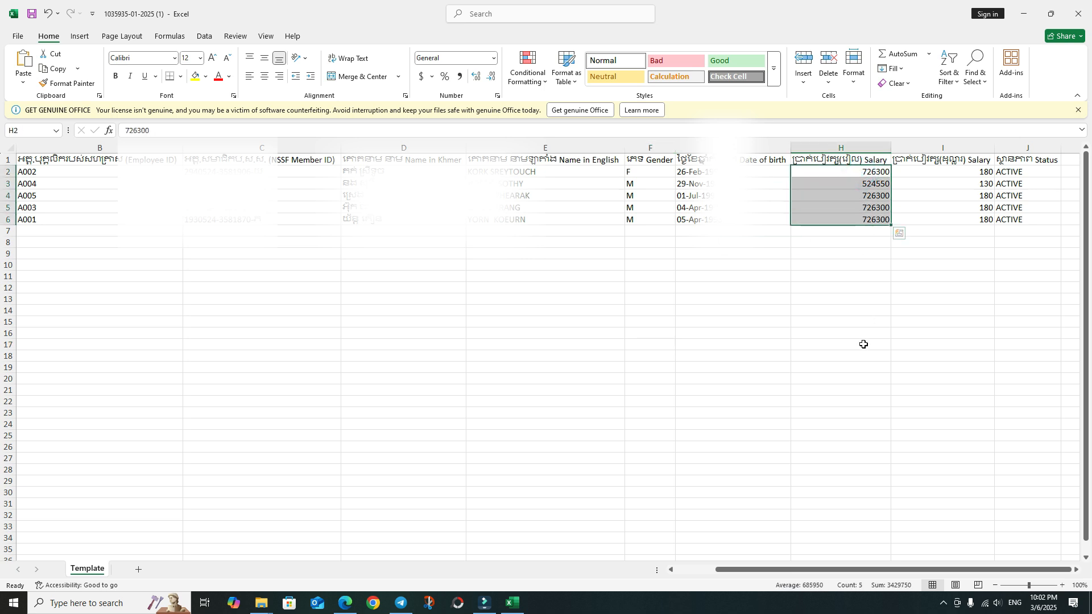
{"action": "left_click", "coordinate": [849, 206]}
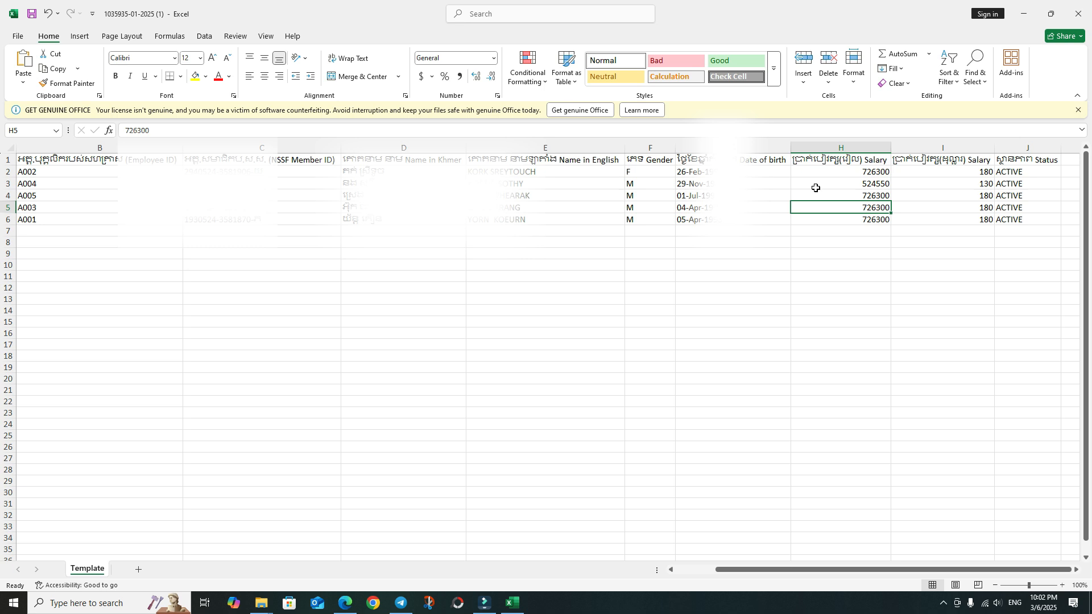
{"action": "left_click_drag", "start_coordinate": [854, 171], "coordinate": [850, 218]}
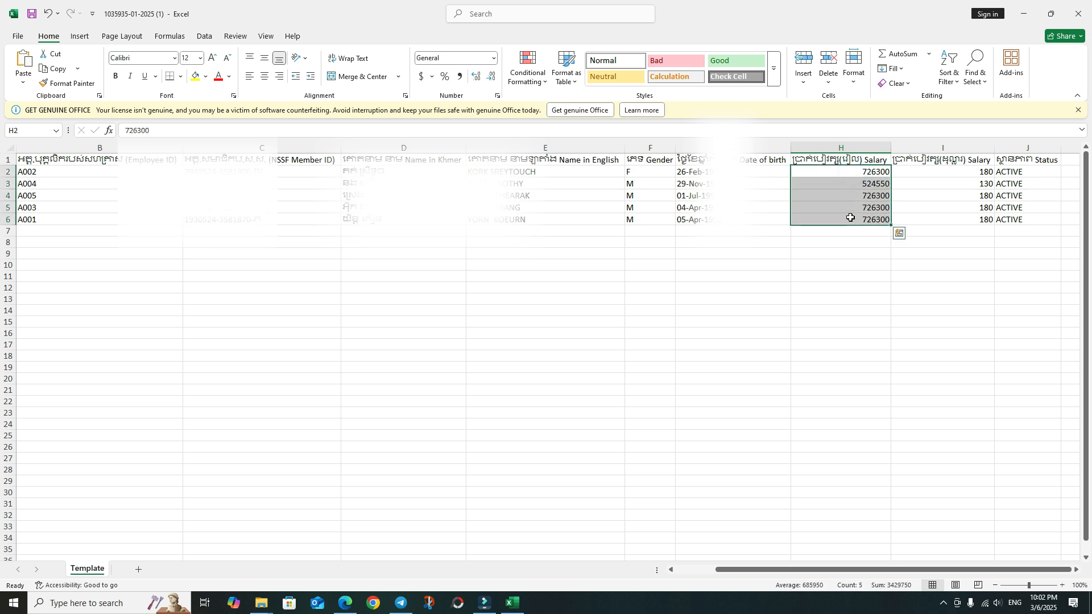
{"action": "key", "text": "Delete"}
- Enter the formula =I2*4015 in H2, checking the riel exchange rate on the portal
{"action": "type", "text": "="}
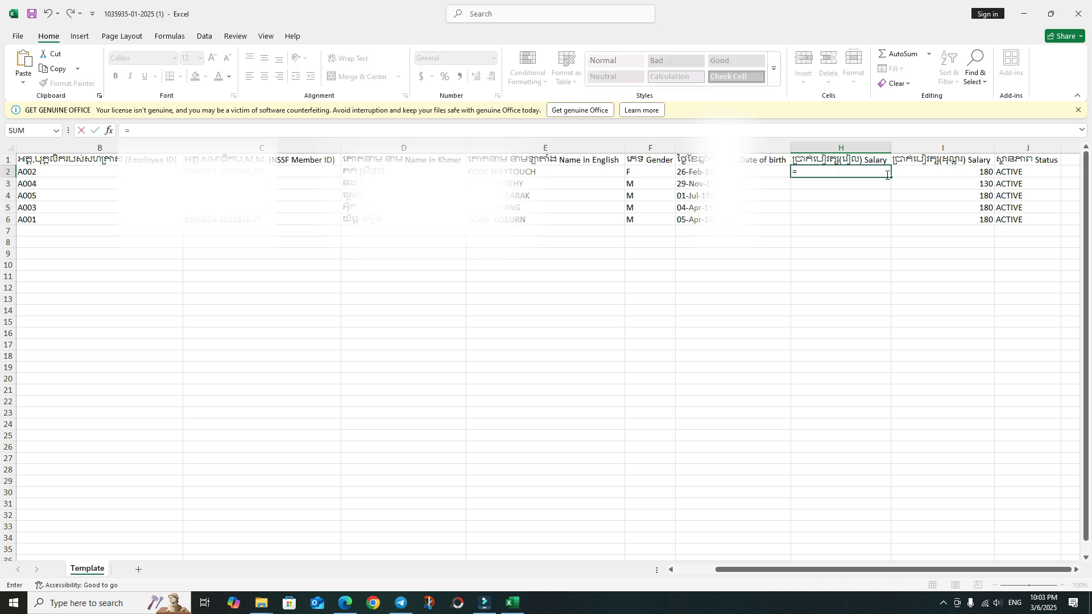
{"action": "left_click", "coordinate": [956, 172]}
{"action": "type", "text": "*"}
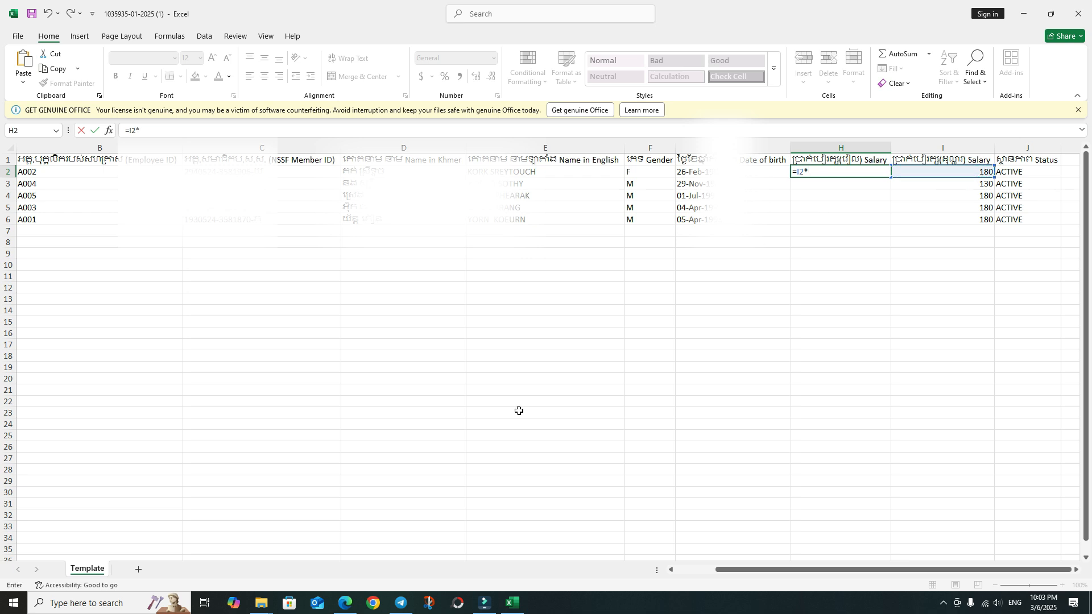
{"action": "left_click", "coordinate": [345, 603]}
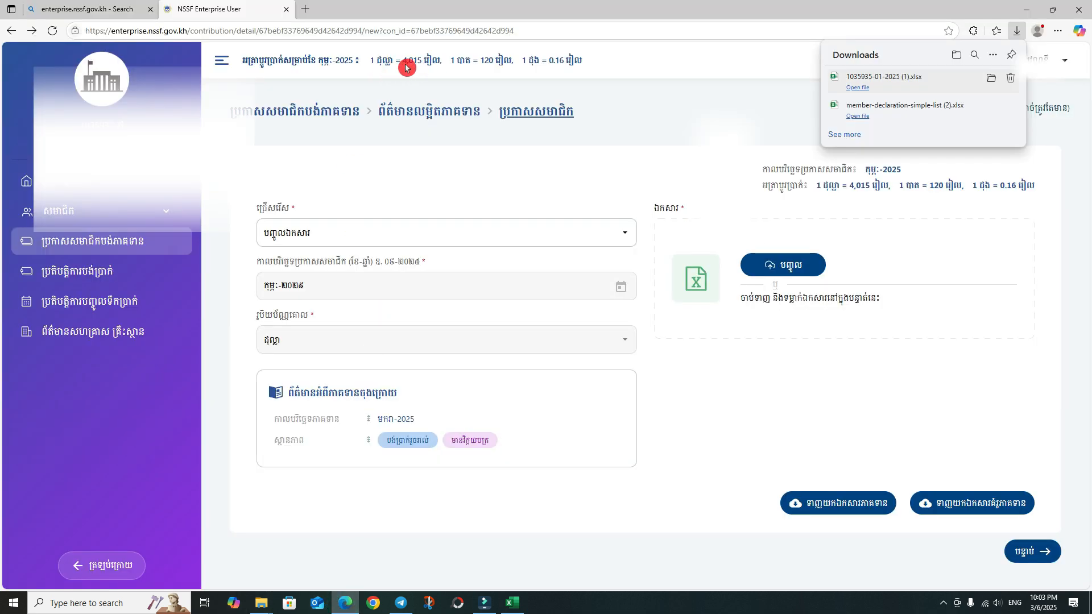
{"action": "left_click", "coordinate": [511, 603]}
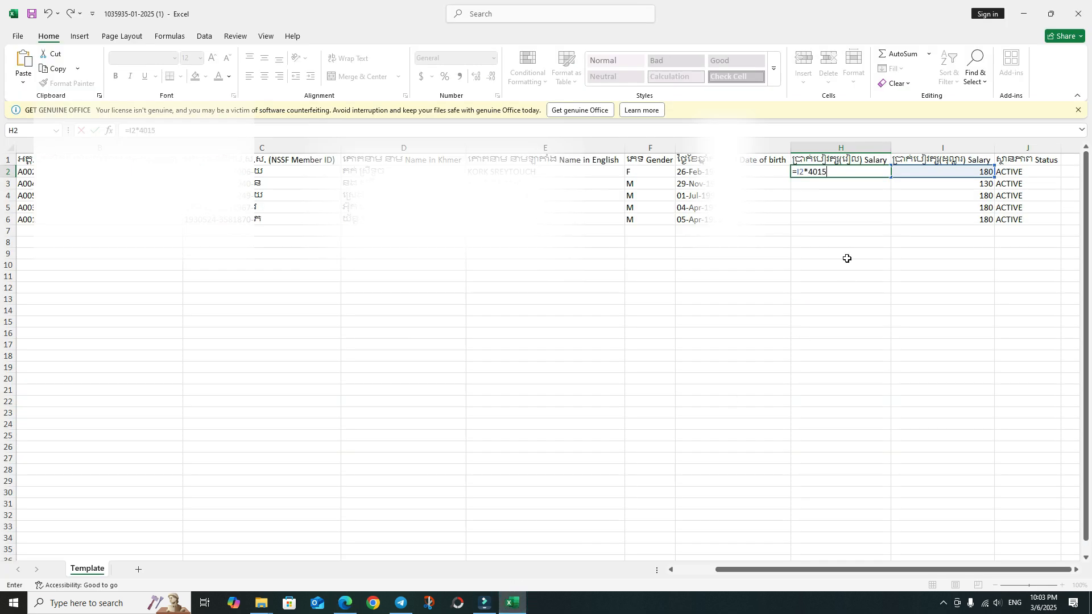
{"action": "key", "text": "Return"}
- Fill the formula down to H6 and check the H4 result against I4
{"action": "left_click", "coordinate": [885, 173]}
{"action": "left_click_drag", "start_coordinate": [891, 177], "coordinate": [885, 228]}
{"action": "left_click", "coordinate": [874, 196]}
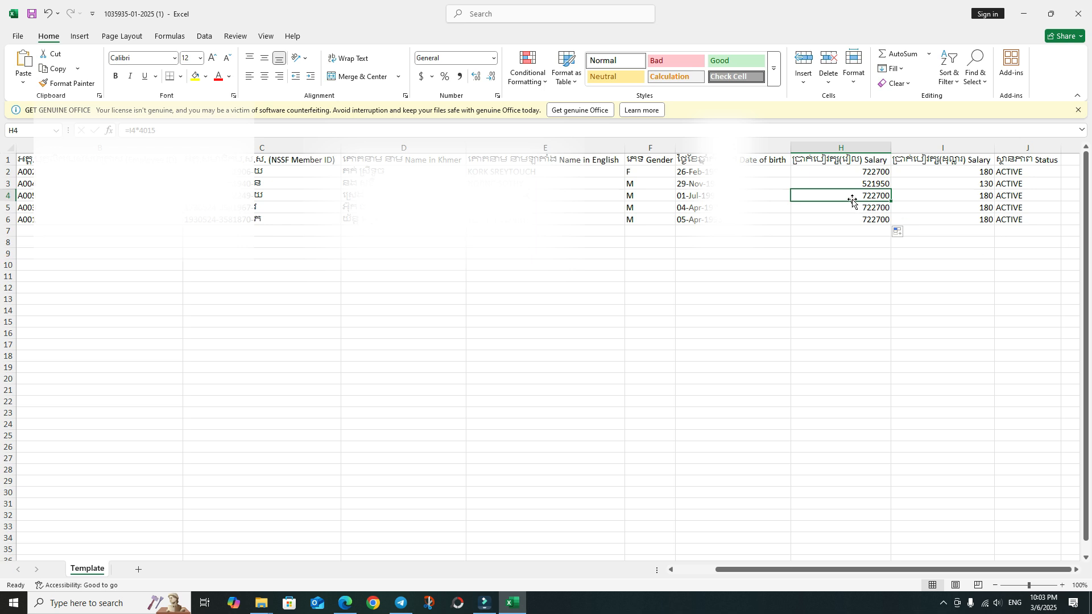
{"action": "left_click", "coordinate": [926, 195]}
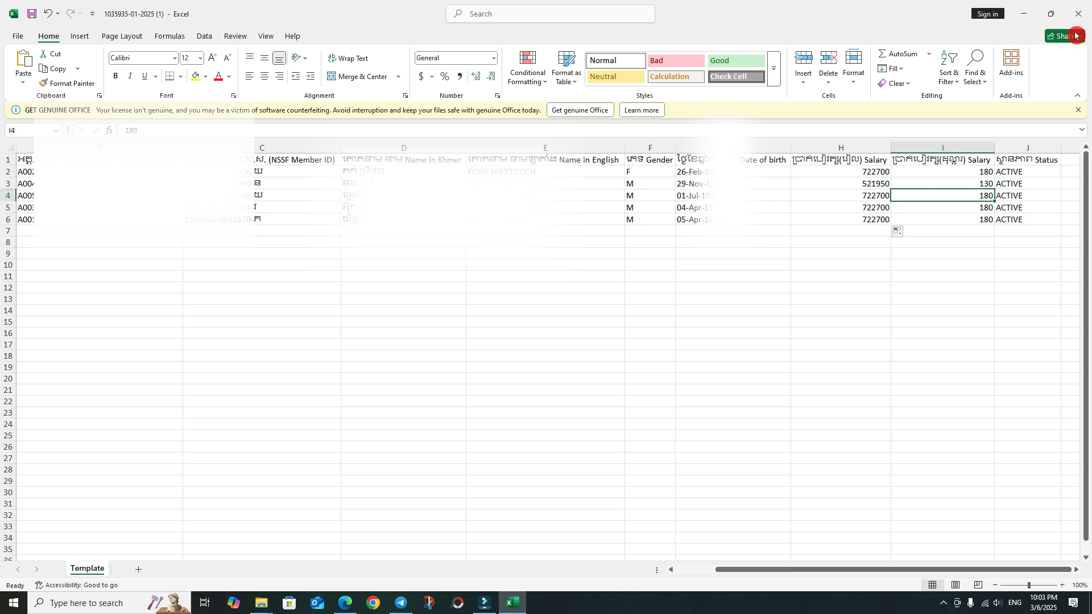
{"action": "left_click", "coordinate": [1030, 12]}
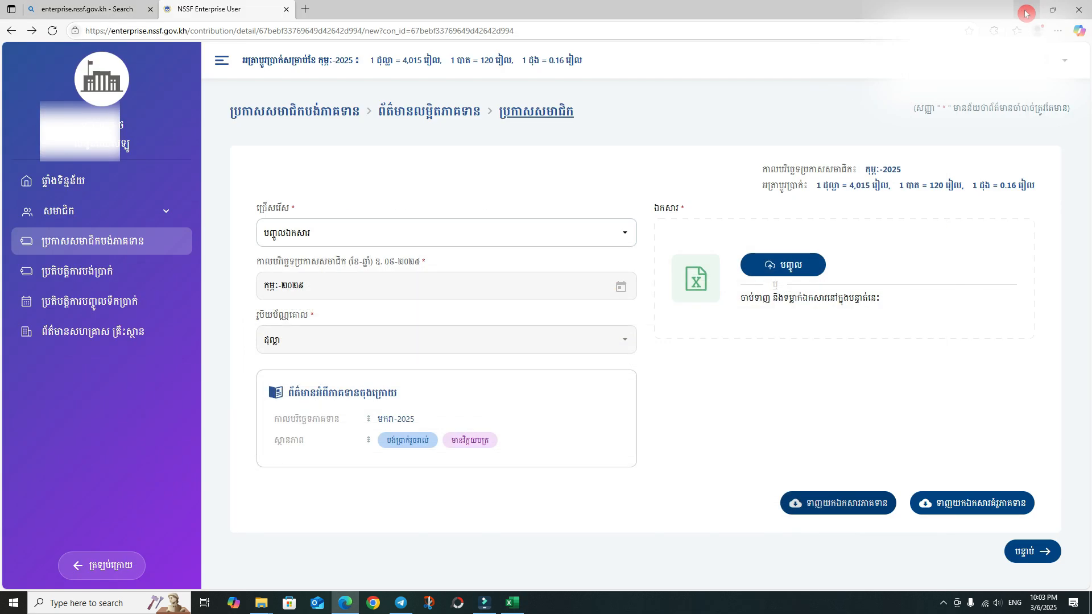
{"action": "left_click", "coordinate": [783, 266]}
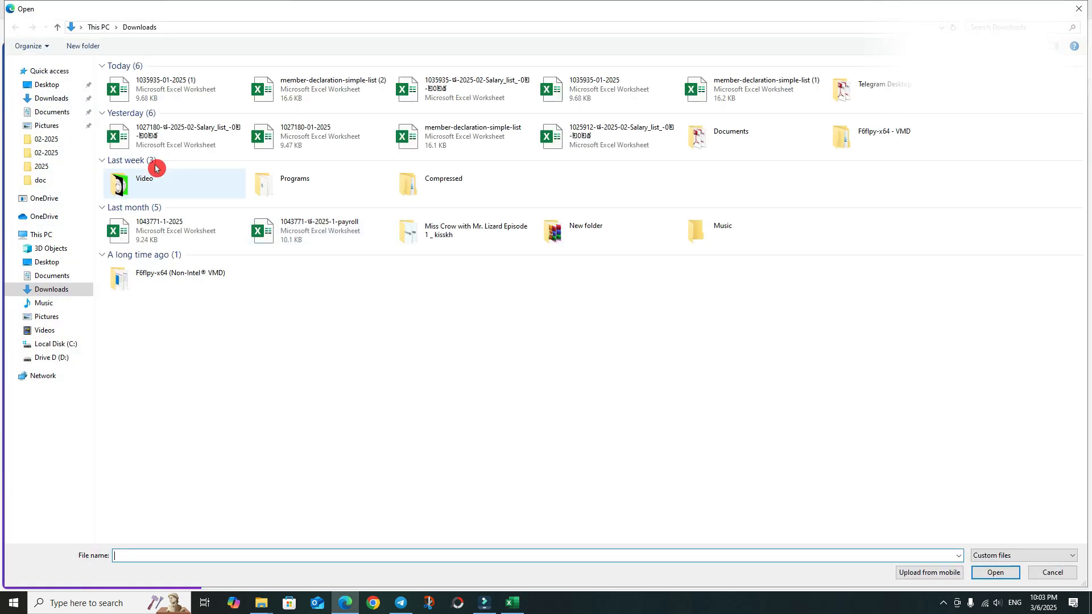
{"action": "double_click", "coordinate": [163, 96]}
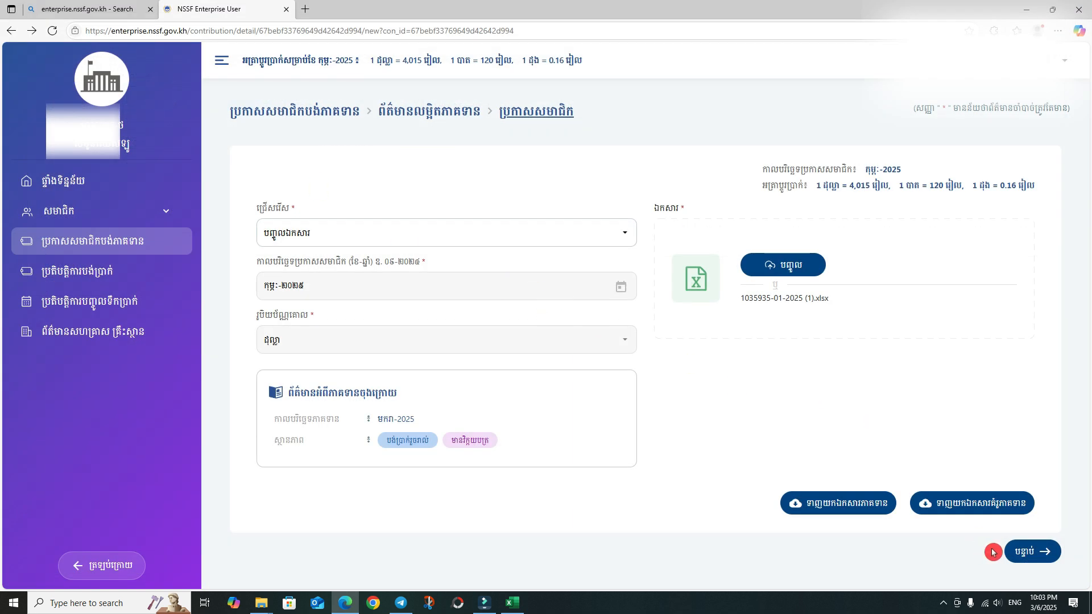
{"action": "left_click", "coordinate": [1033, 551]}
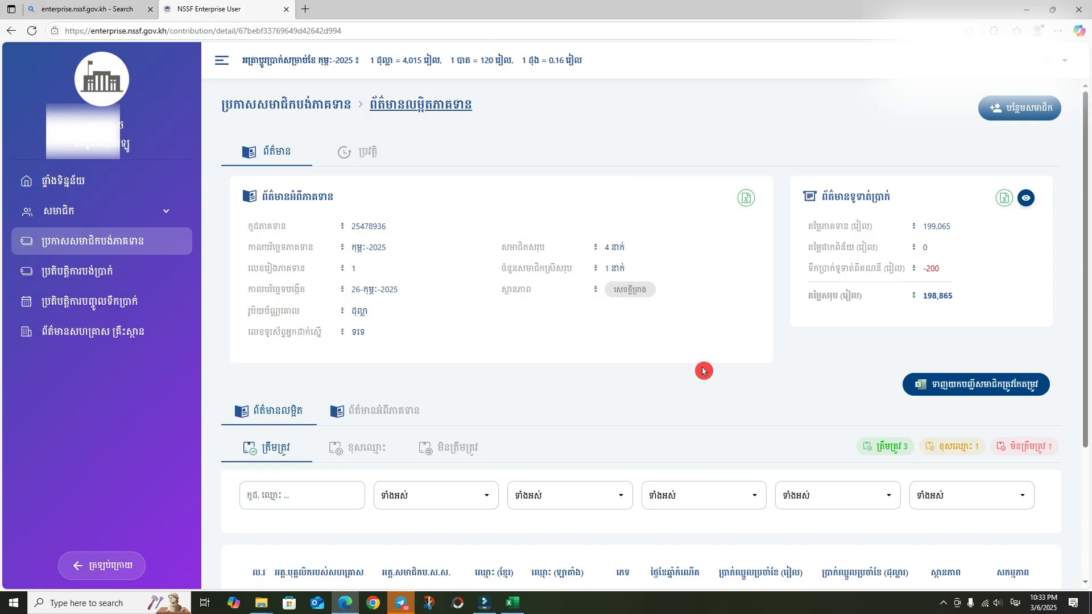
{"action": "scroll", "coordinate": [703, 371], "scroll_direction": "down", "scroll_amount": 2}
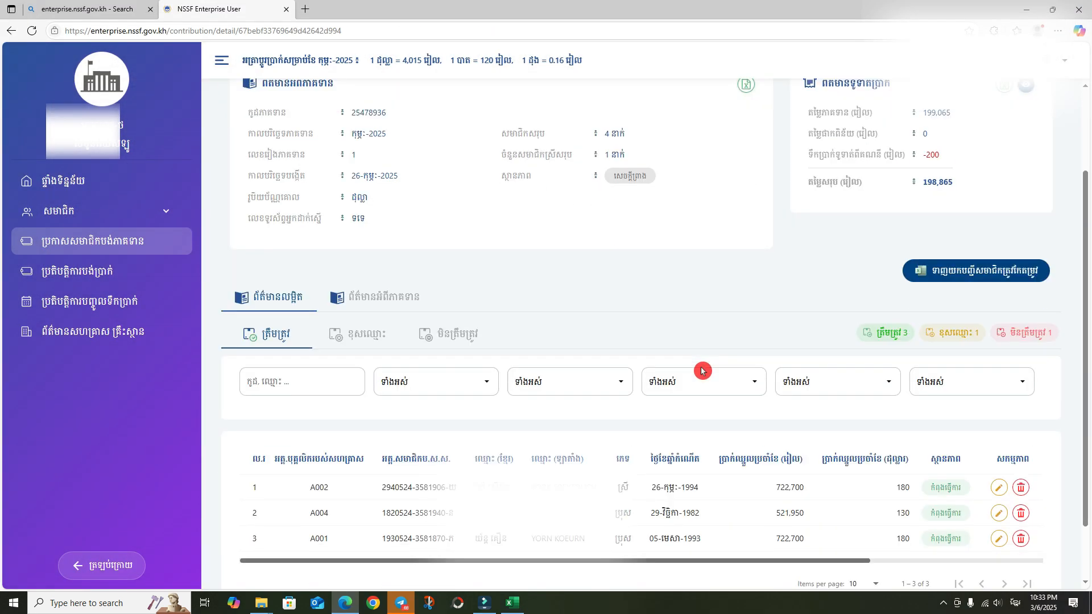
{"action": "scroll", "coordinate": [703, 373], "scroll_direction": "up", "scroll_amount": 2}
{"action": "scroll", "coordinate": [699, 364], "scroll_direction": "down", "scroll_amount": 4}
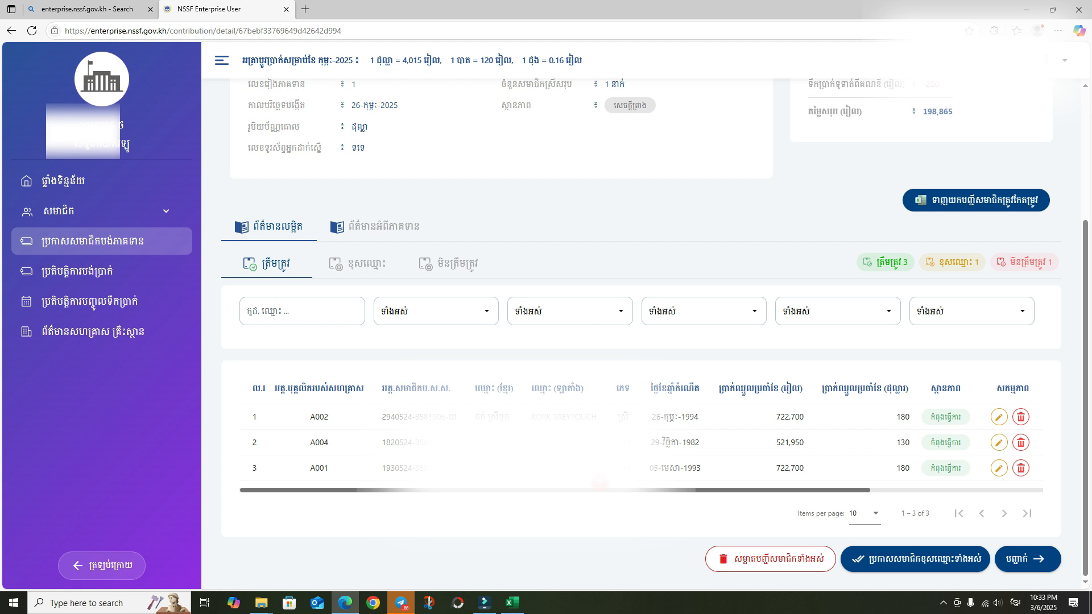
{"action": "scroll", "coordinate": [640, 419], "scroll_direction": "up", "scroll_amount": 1}
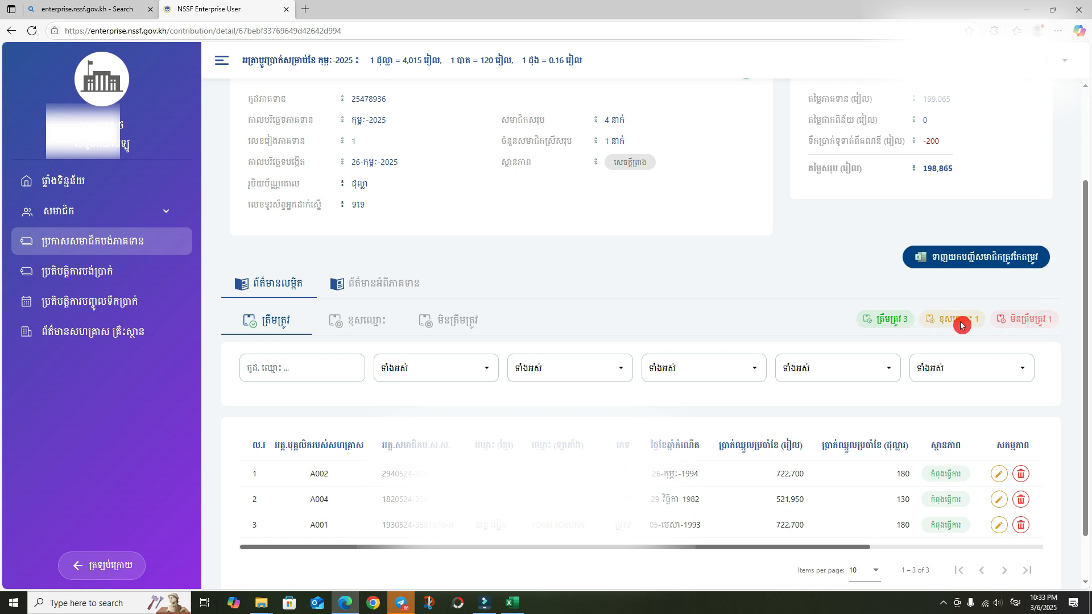
- Show the mismatched-name list and select the flagged member's Khmer name
{"action": "left_click", "coordinate": [365, 322]}
{"action": "scroll", "coordinate": [496, 541], "scroll_direction": "down", "scroll_amount": 2}
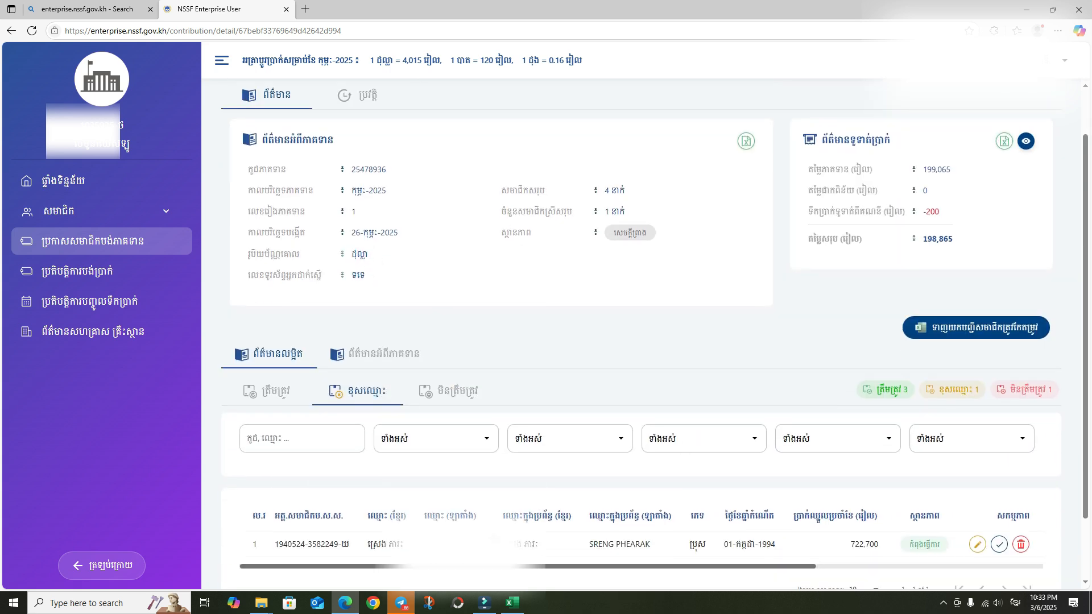
{"action": "scroll", "coordinate": [495, 541], "scroll_direction": "down", "scroll_amount": 1}
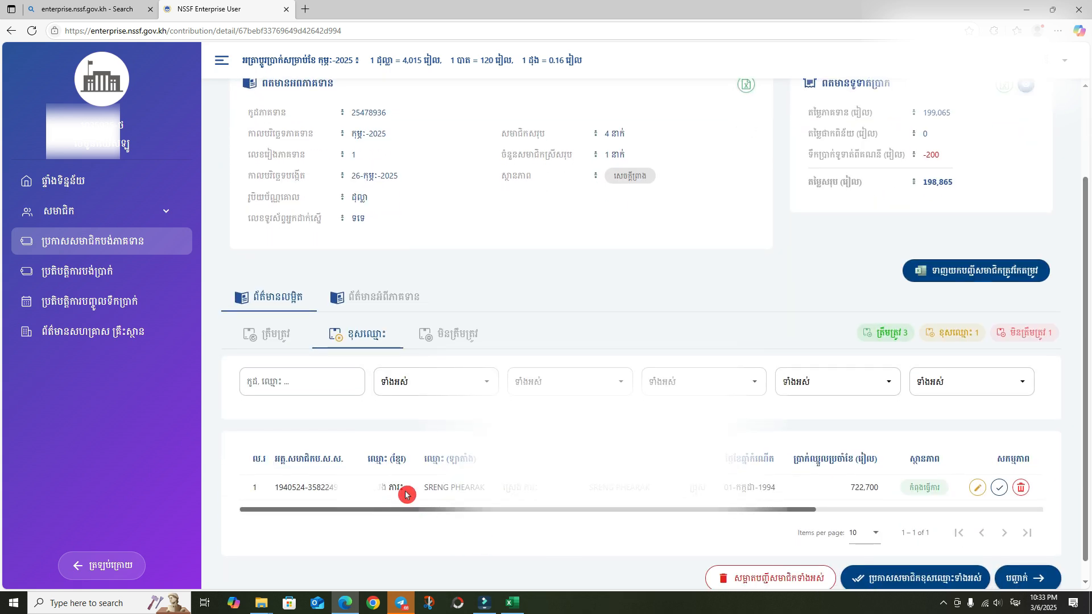
{"action": "double_click", "coordinate": [406, 488]}
{"action": "double_click", "coordinate": [390, 488]}
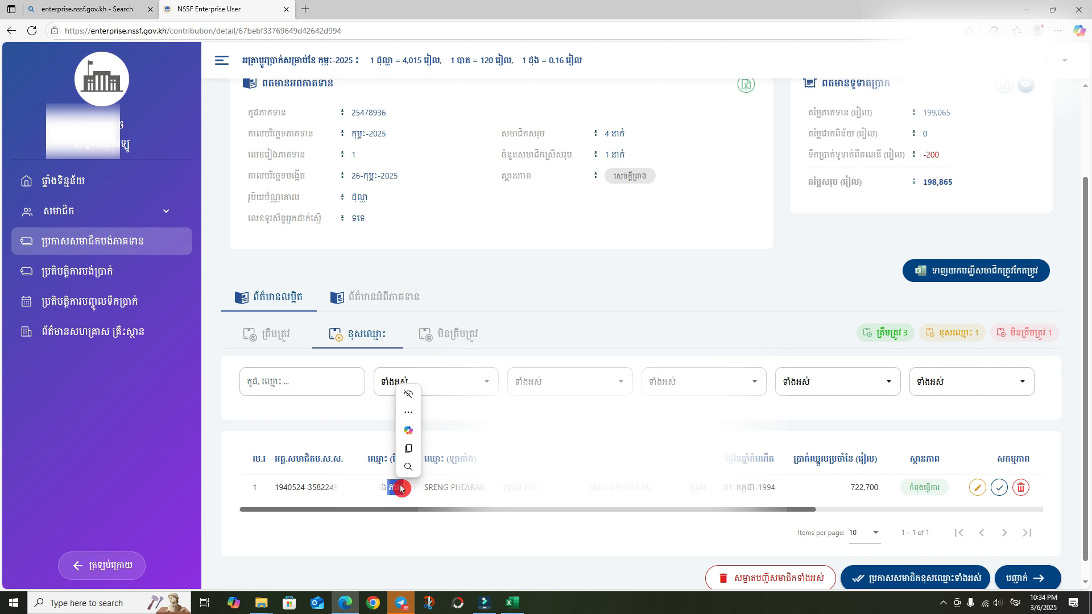
{"action": "double_click", "coordinate": [405, 490]}
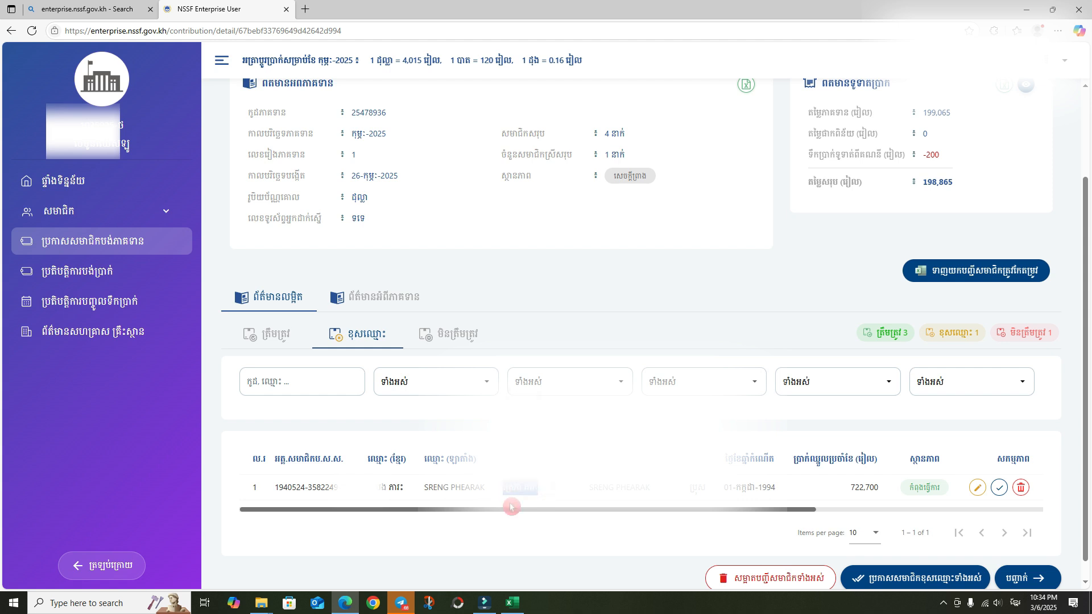
- Compare that name with the Khmer names in Excel rows 4 and 5
{"action": "left_click", "coordinate": [512, 603]}
{"action": "left_click", "coordinate": [397, 199]}
{"action": "left_click", "coordinate": [393, 210]}
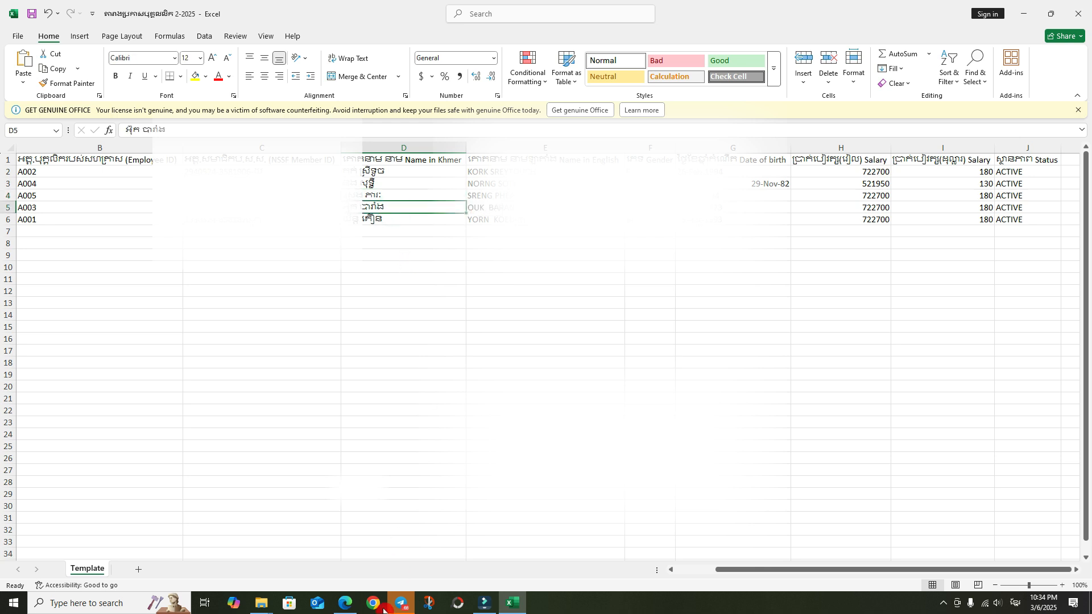
{"action": "left_click", "coordinate": [345, 603]}
{"action": "left_click_drag", "start_coordinate": [740, 509], "coordinate": [999, 516]}
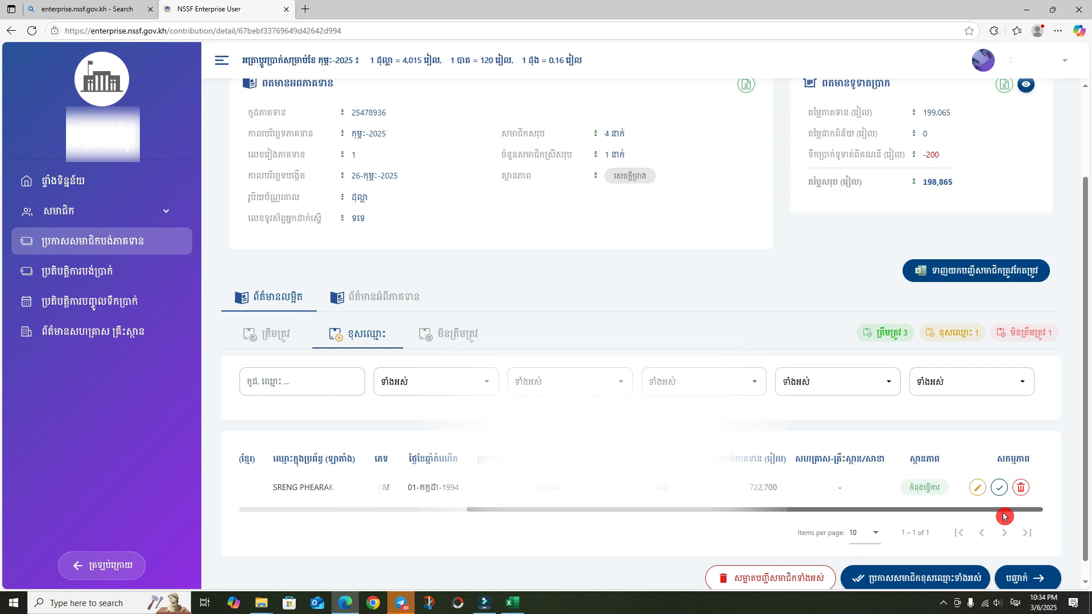
{"action": "left_click", "coordinate": [976, 492]}
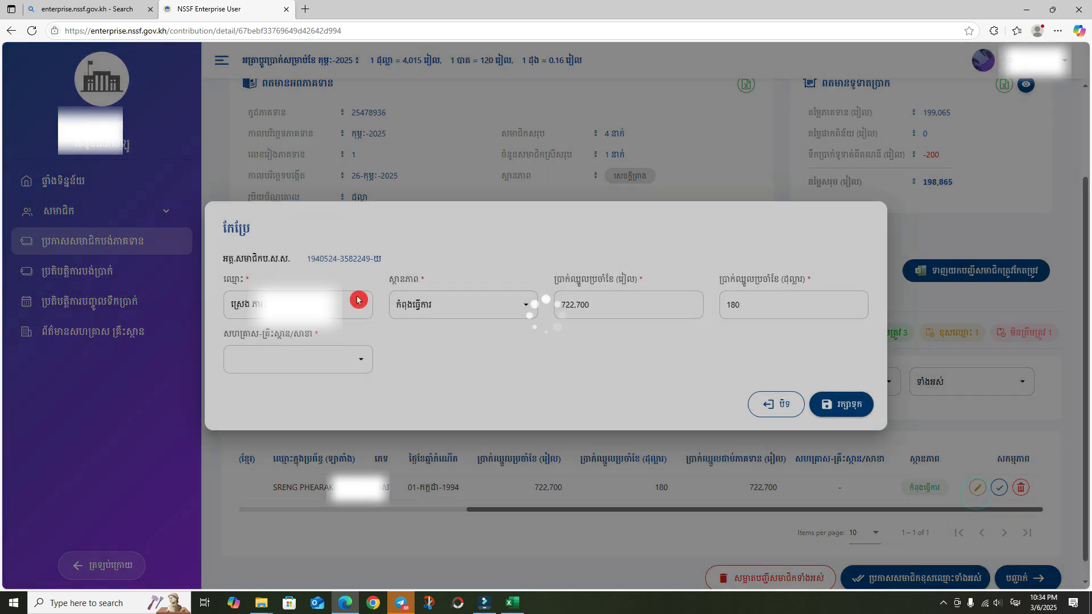
{"action": "left_click_drag", "start_coordinate": [310, 306], "coordinate": [10, 272]}
{"action": "left_click", "coordinate": [288, 367]}
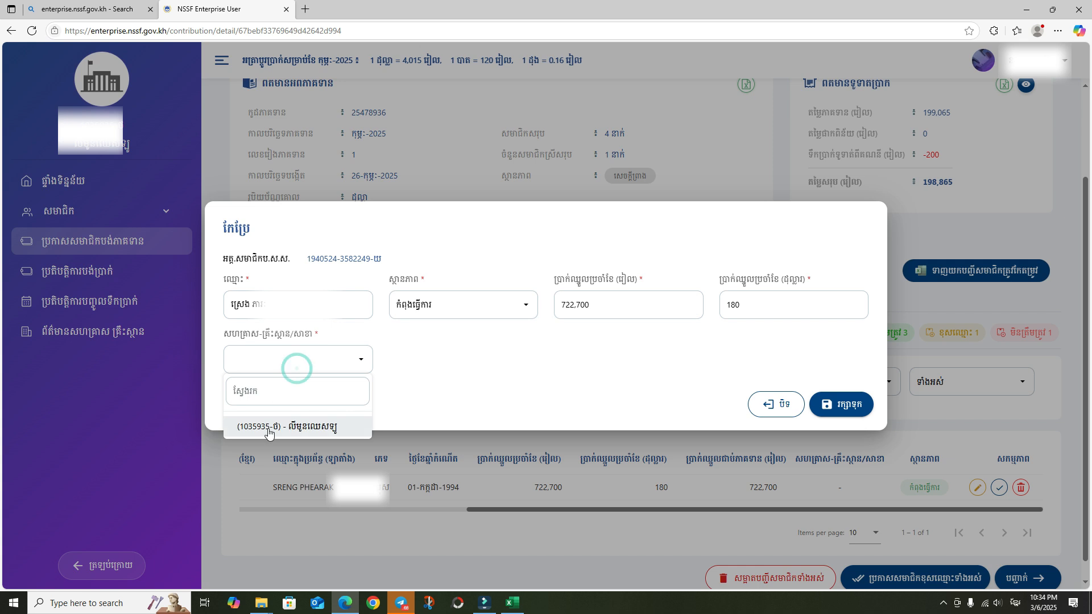
{"action": "left_click", "coordinate": [296, 425]}
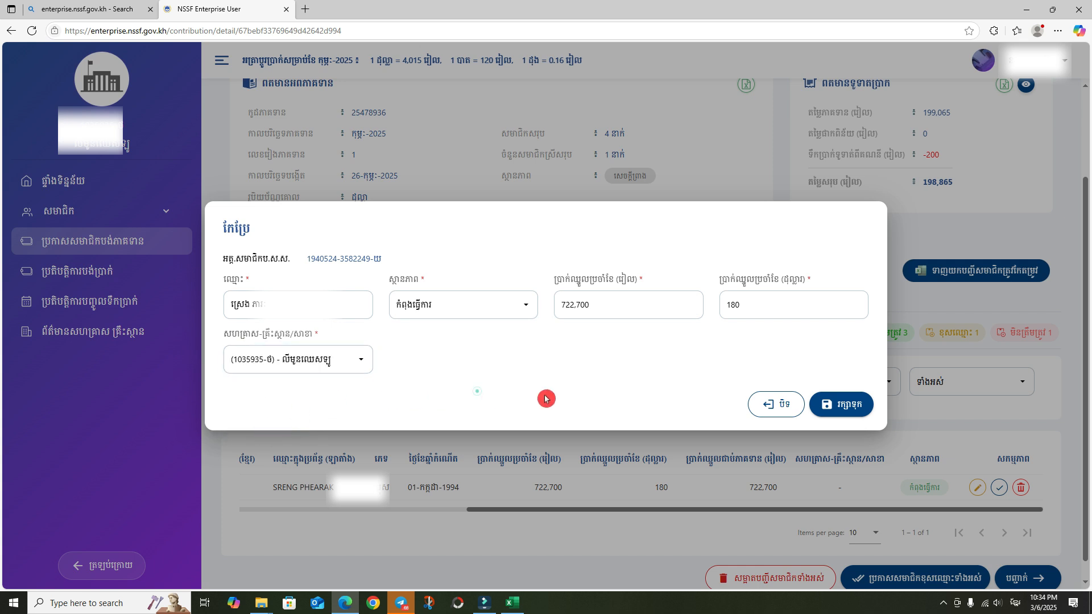
{"action": "left_click", "coordinate": [842, 403]}
- Mark the member's record as correct and confirm it
{"action": "left_click", "coordinate": [1010, 488]}
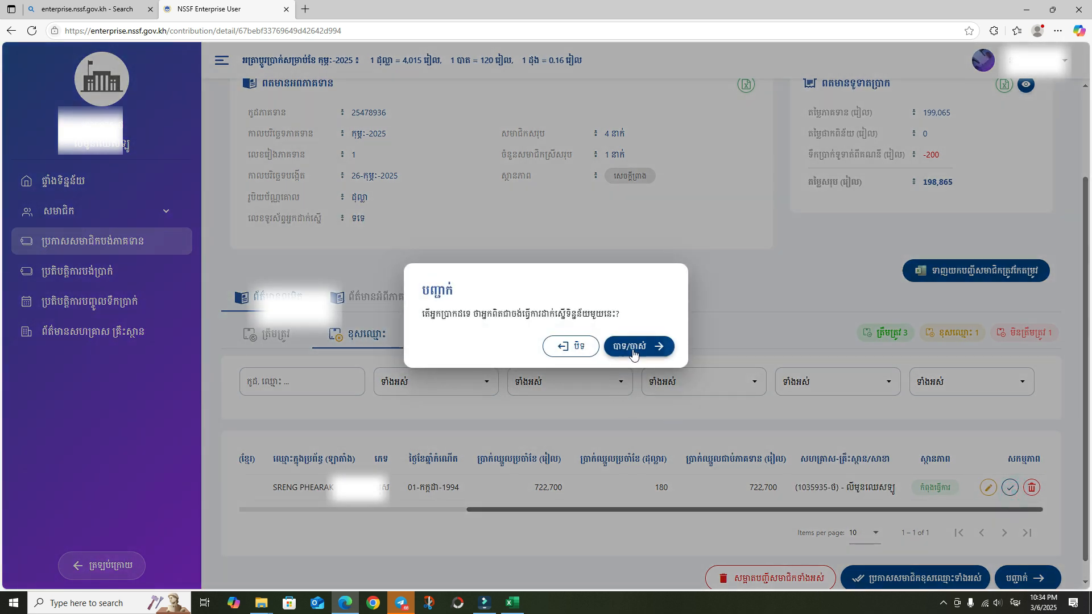
{"action": "left_click", "coordinate": [632, 348]}
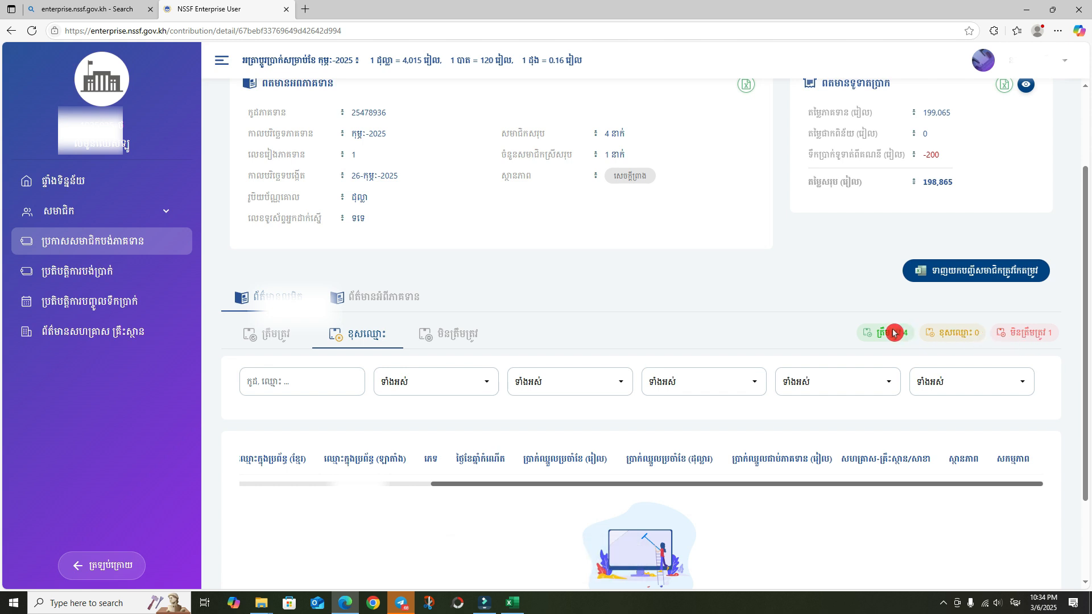
{"action": "scroll", "coordinate": [422, 340], "scroll_direction": "up", "scroll_amount": 1}
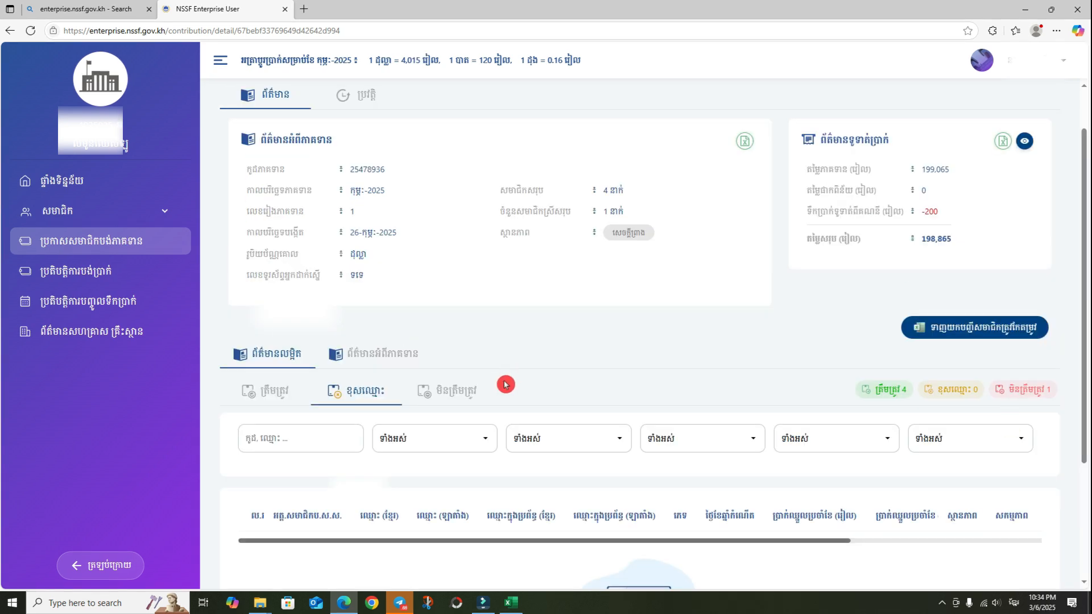
- Compare the invalid member's NSSF ID with cell C5 in the payroll workbook, then return to the declaration
{"action": "left_click", "coordinate": [463, 399]}
{"action": "scroll", "coordinate": [453, 512], "scroll_direction": "down", "scroll_amount": 2}
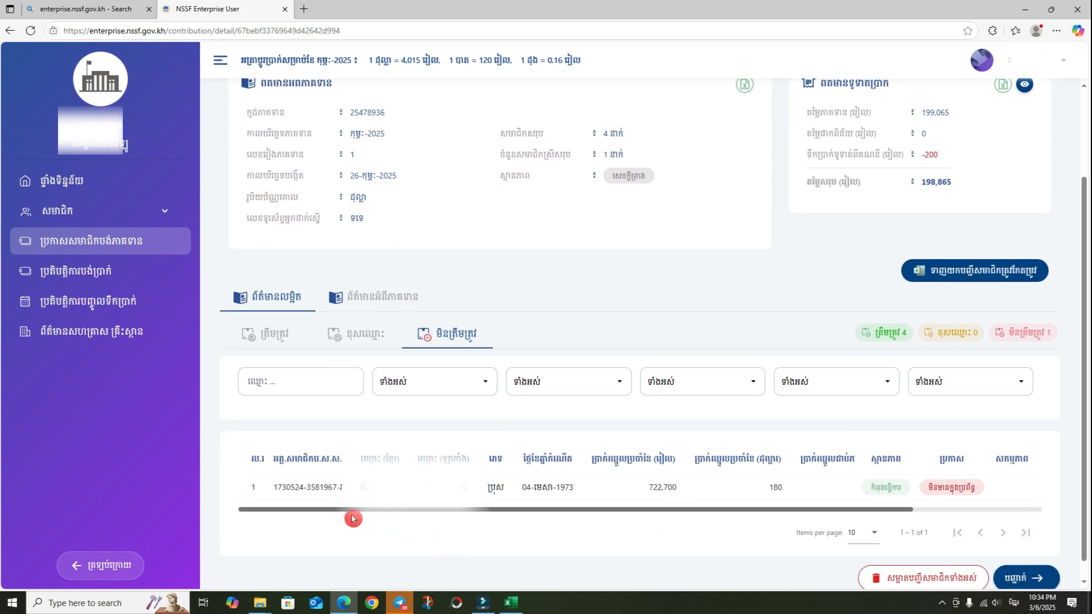
{"action": "mouse_move", "coordinate": [341, 513]}
{"action": "left_mouse_down"}
{"action": "mouse_move", "coordinate": [446, 510]}
{"action": "mouse_move", "coordinate": [353, 511]}
{"action": "left_mouse_up"}
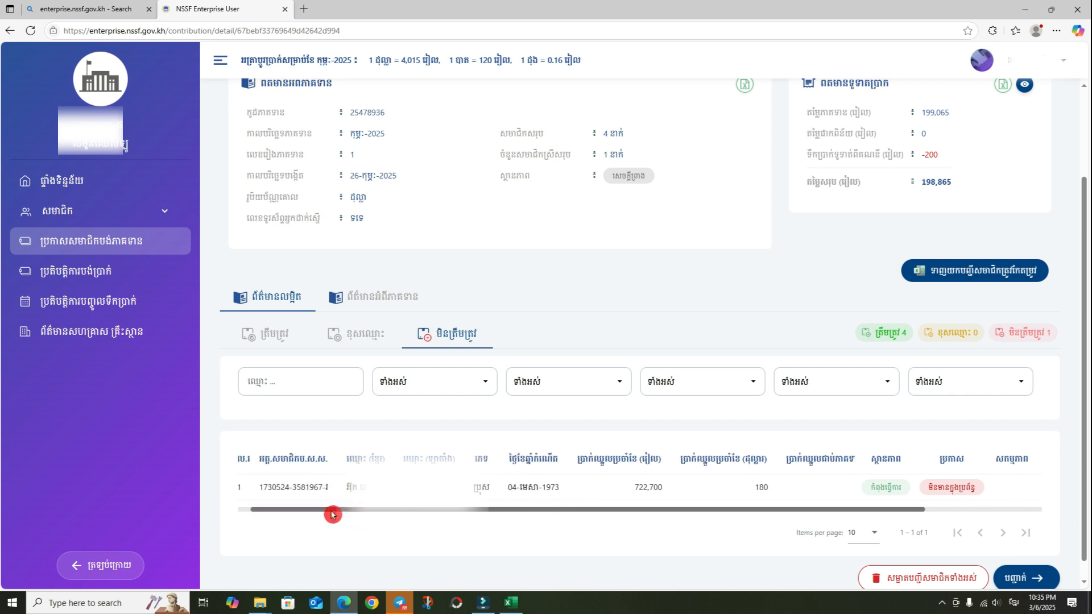
{"action": "left_click_drag", "start_coordinate": [334, 514], "coordinate": [305, 506]}
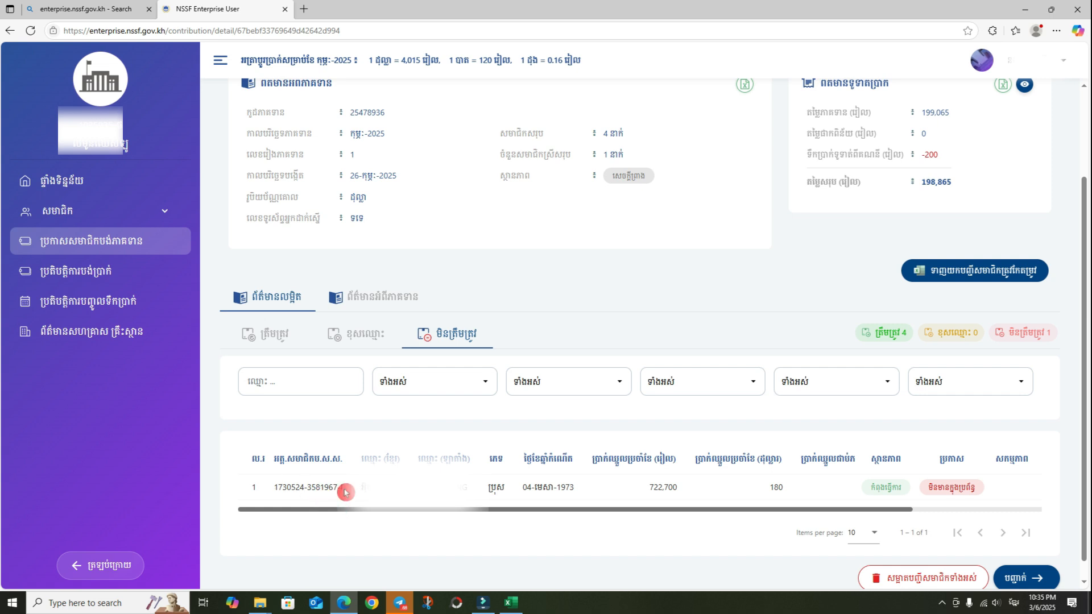
{"action": "left_click", "coordinate": [511, 603]}
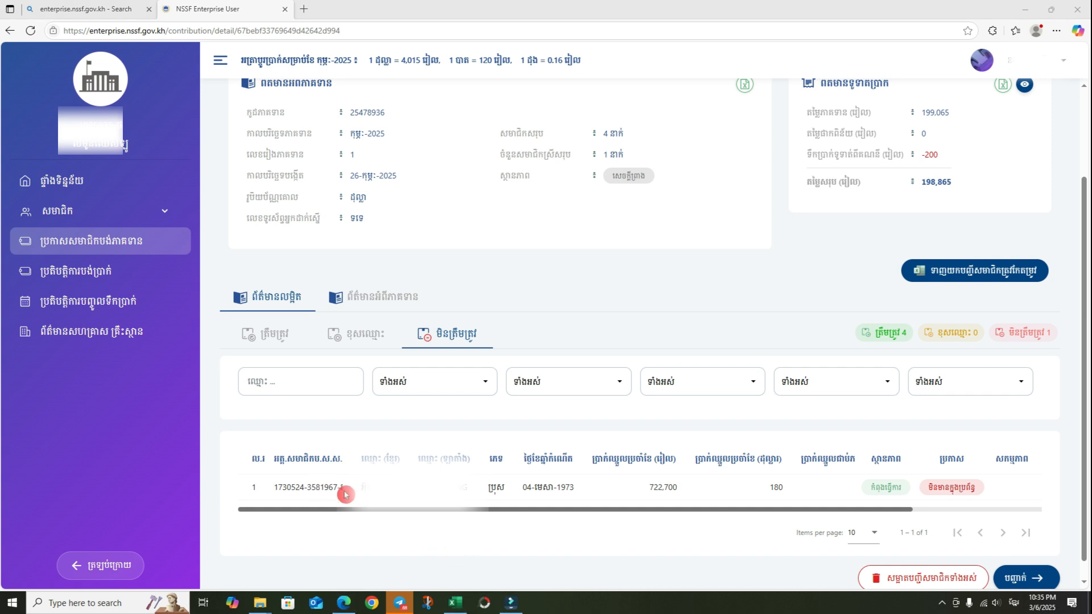
{"action": "left_click", "coordinate": [456, 601]}
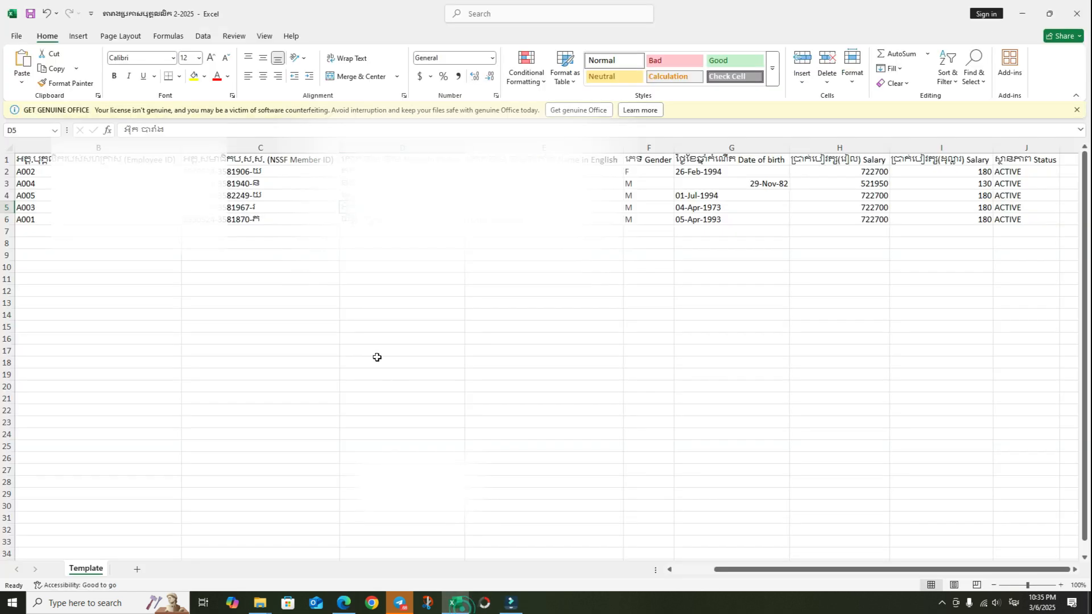
{"action": "double_click", "coordinate": [265, 207]}
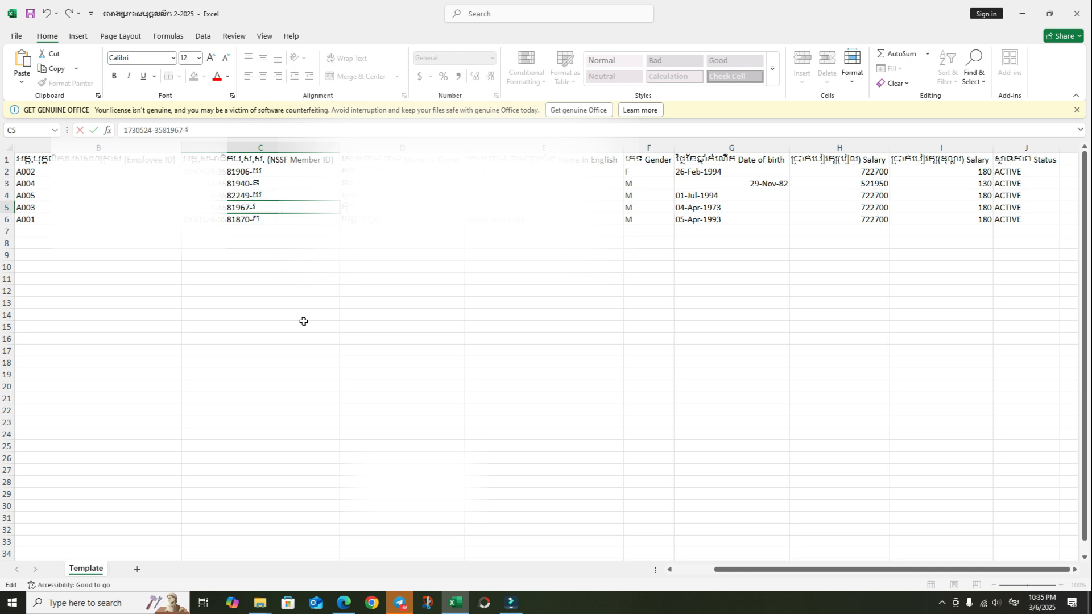
{"action": "left_click", "coordinate": [303, 322]}
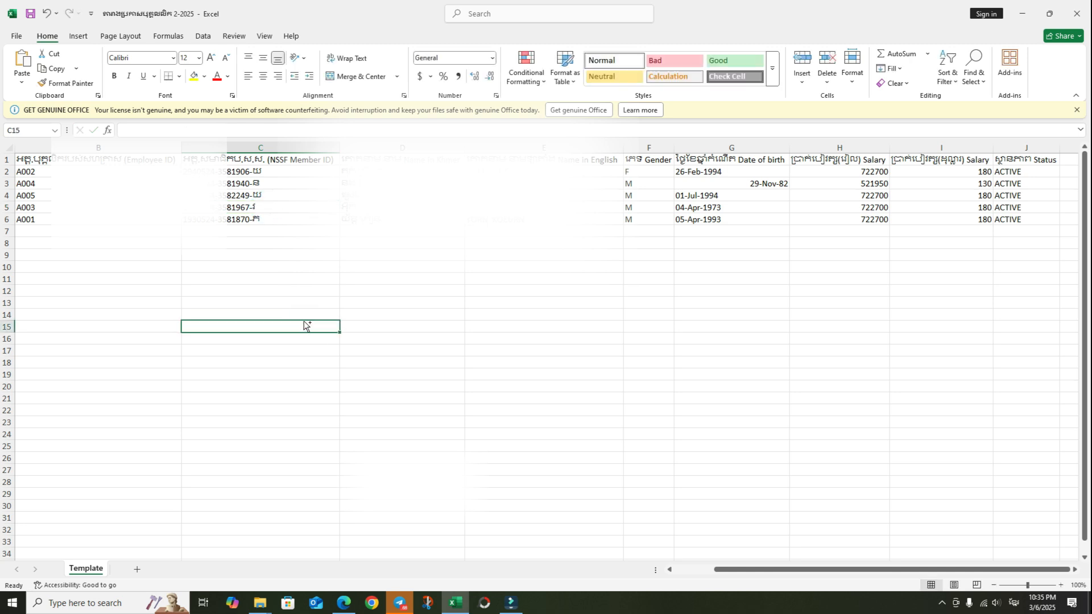
{"action": "left_click", "coordinate": [344, 603]}
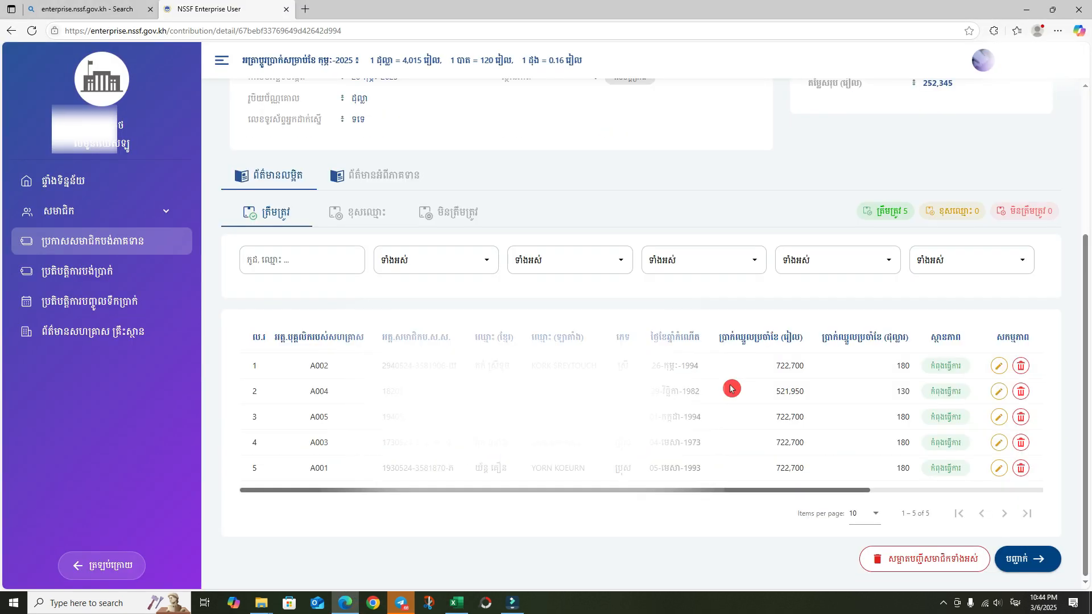
- Delete all members from the declaration
{"action": "left_click", "coordinate": [961, 557]}
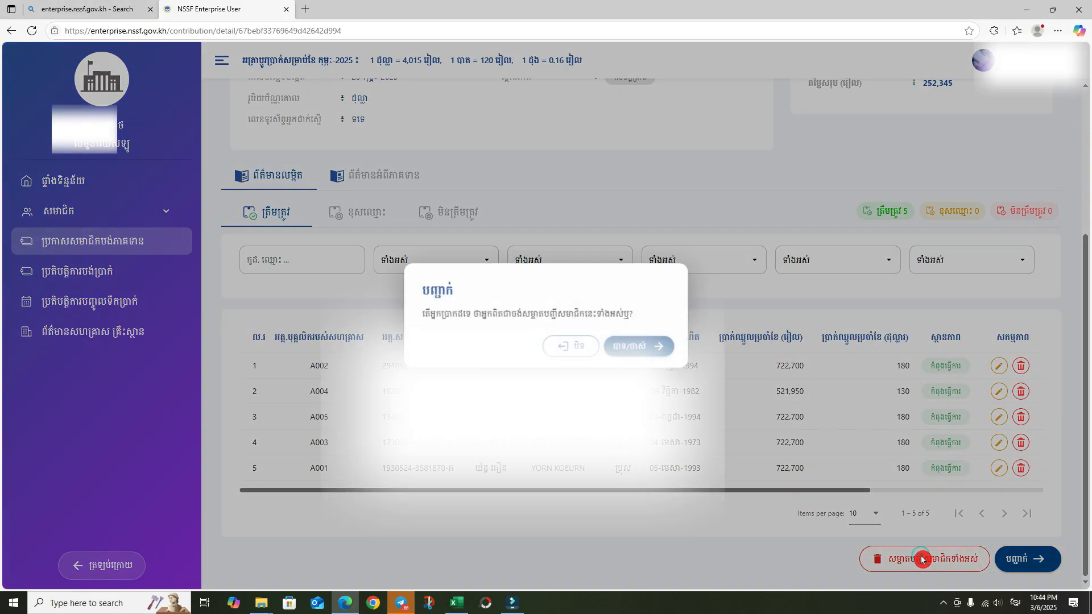
{"action": "left_click", "coordinate": [659, 343]}
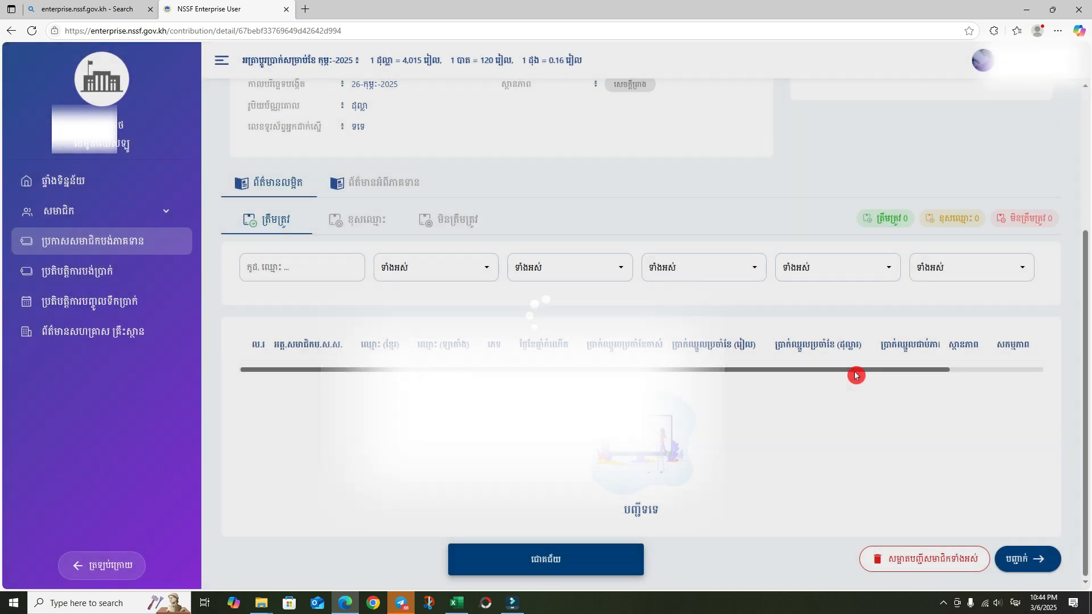
{"action": "scroll", "coordinate": [856, 371], "scroll_direction": "up", "scroll_amount": 3}
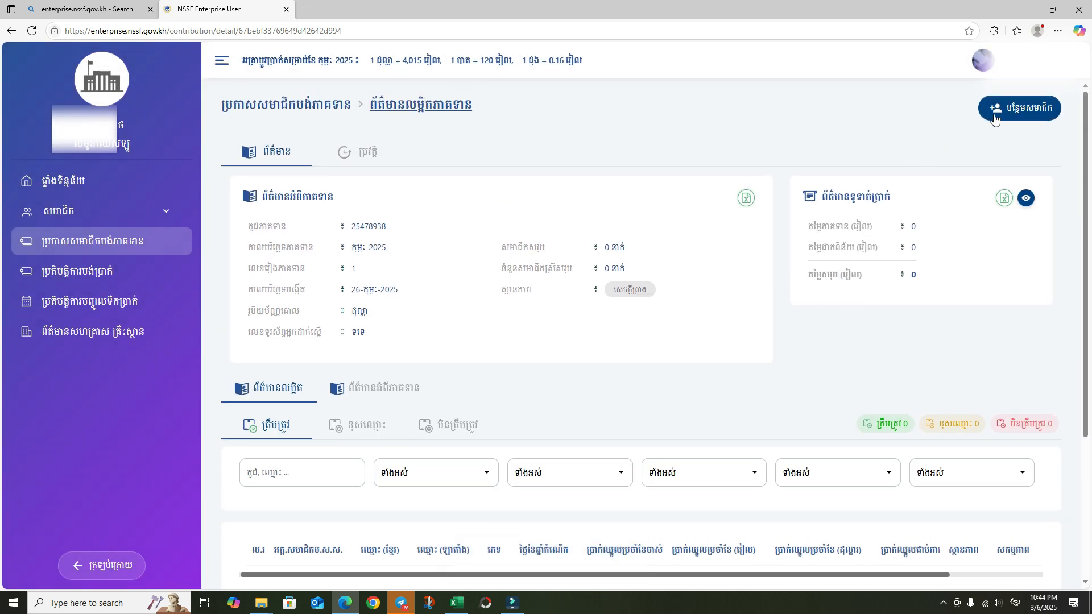
- Add members by uploading the 2-2025.xlsx payroll file
{"action": "left_click", "coordinate": [1008, 108]}
{"action": "left_click", "coordinate": [402, 231]}
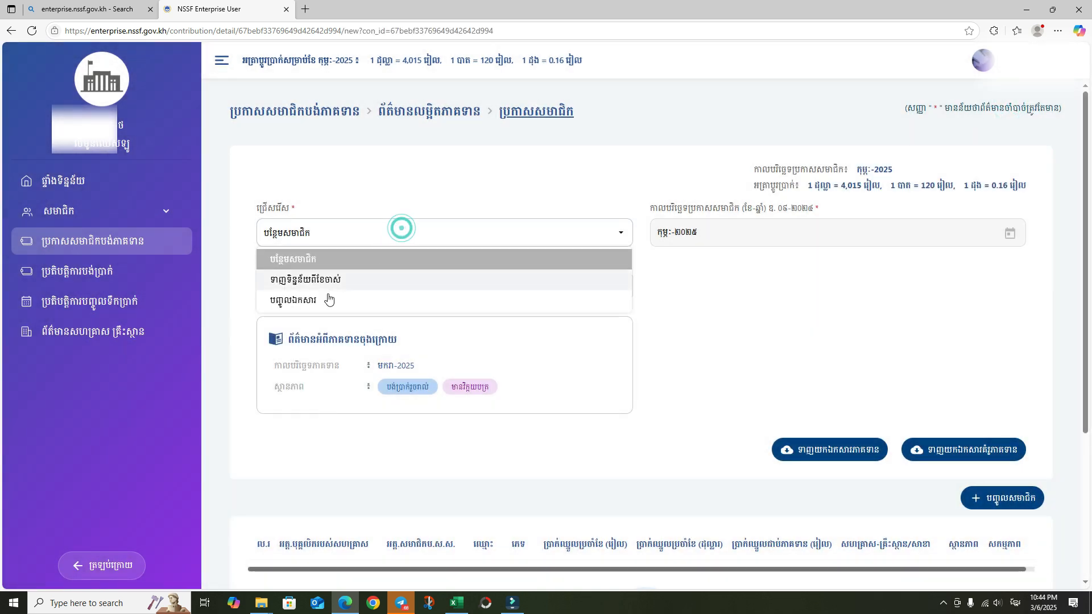
{"action": "left_click", "coordinate": [325, 297]}
{"action": "left_click", "coordinate": [753, 280]}
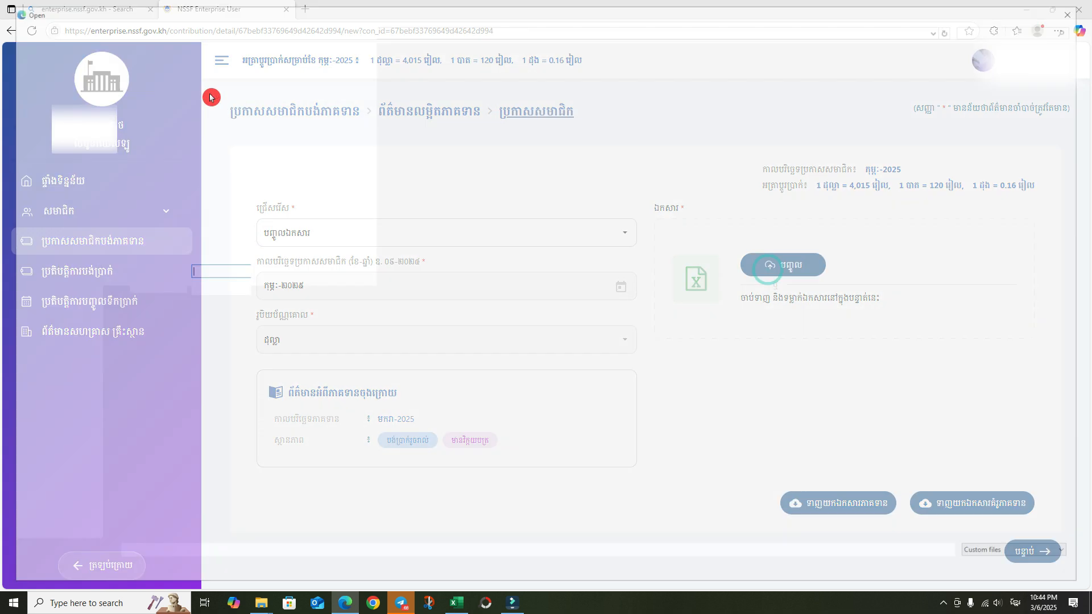
{"action": "left_click", "coordinate": [154, 91]}
{"action": "double_click", "coordinate": [153, 91]}
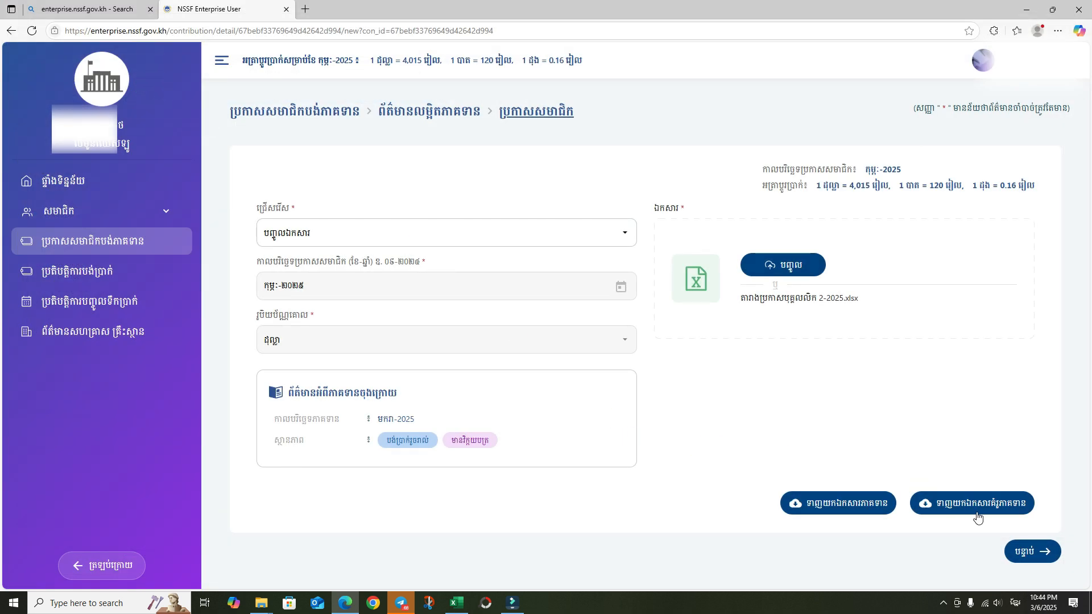
{"action": "left_click", "coordinate": [1055, 561]}
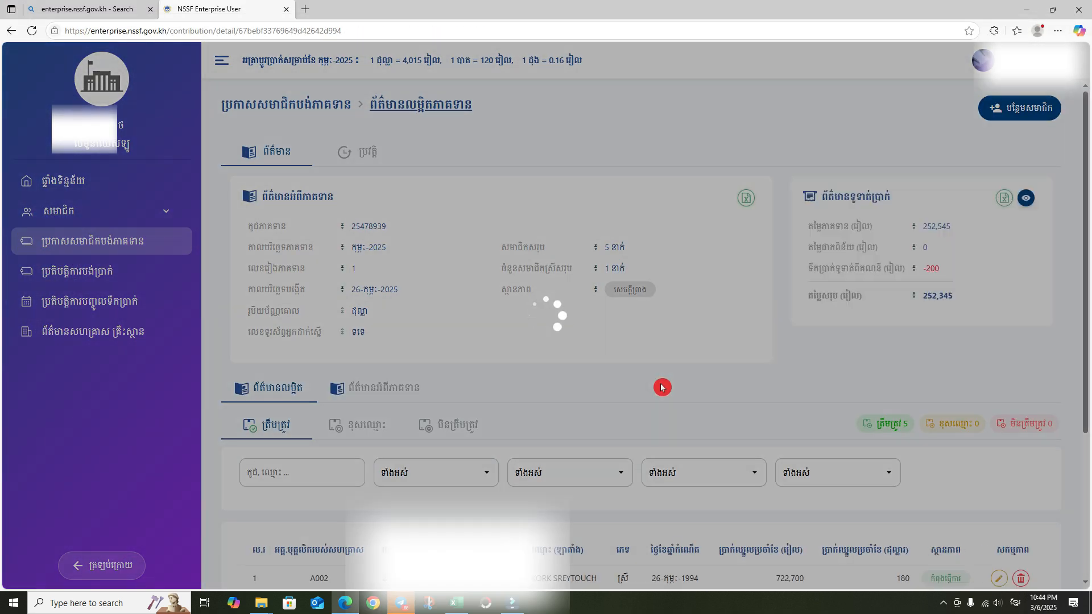
{"action": "scroll", "coordinate": [718, 387], "scroll_direction": "down", "scroll_amount": 4}
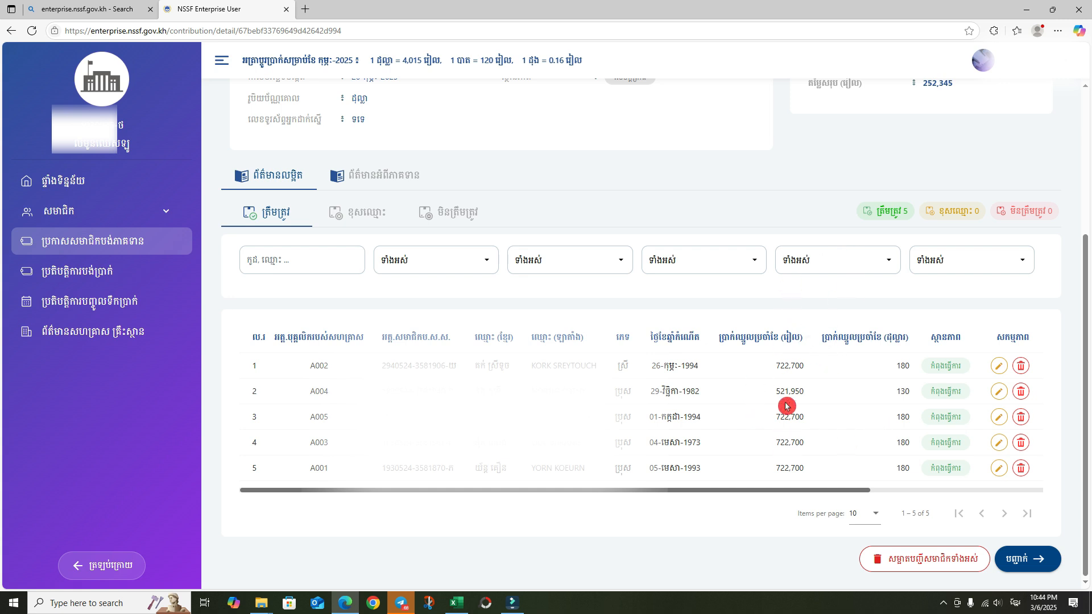
{"action": "scroll", "coordinate": [875, 271], "scroll_direction": "up", "scroll_amount": 4}
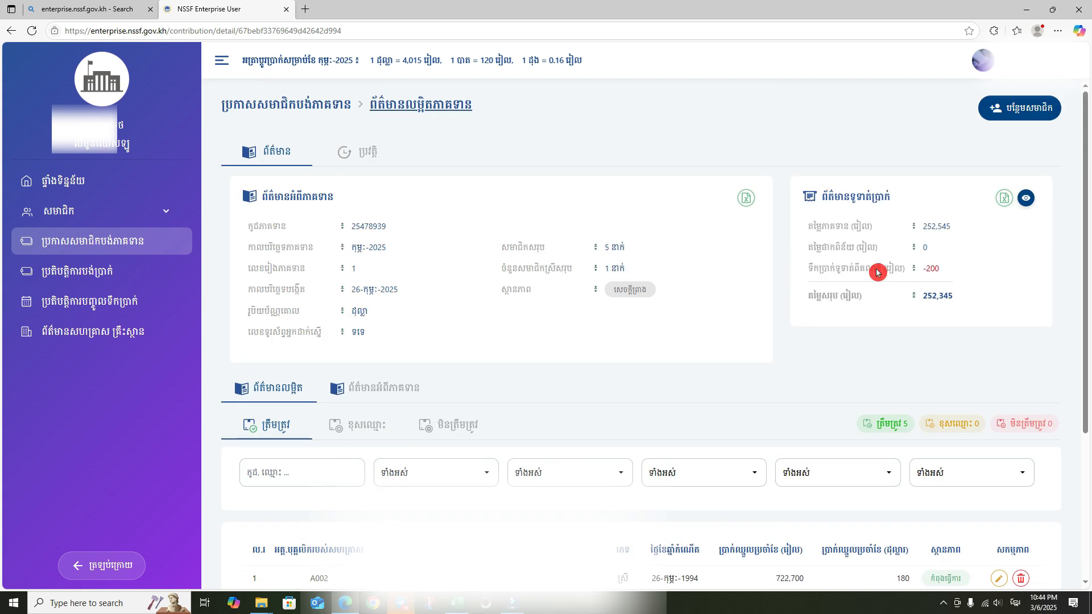
{"action": "left_click", "coordinate": [920, 296]}
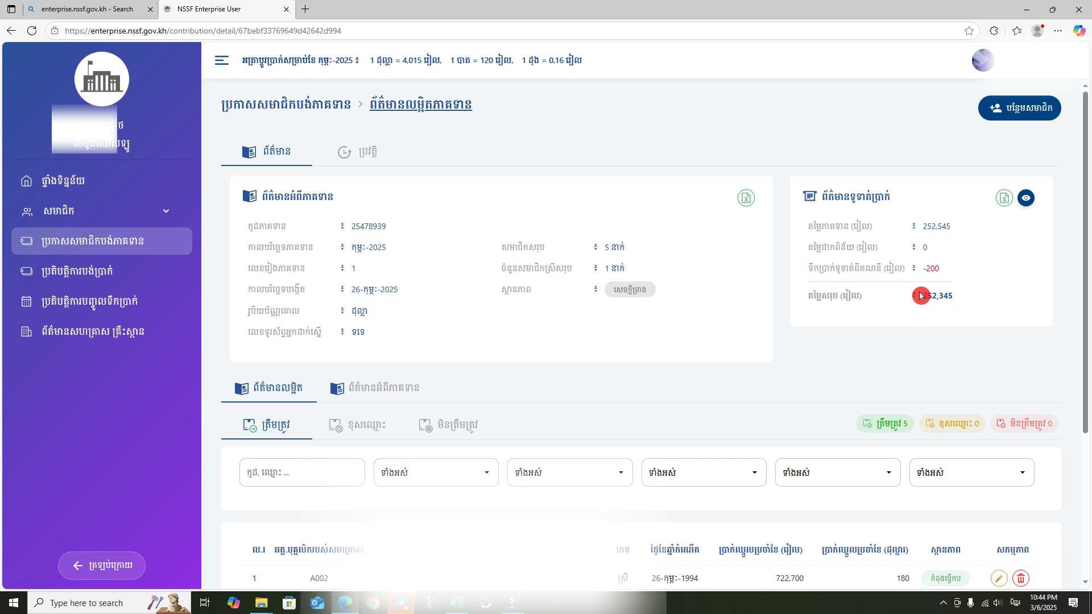
{"action": "left_click", "coordinate": [960, 343]}
{"action": "left_click", "coordinate": [1004, 198]}
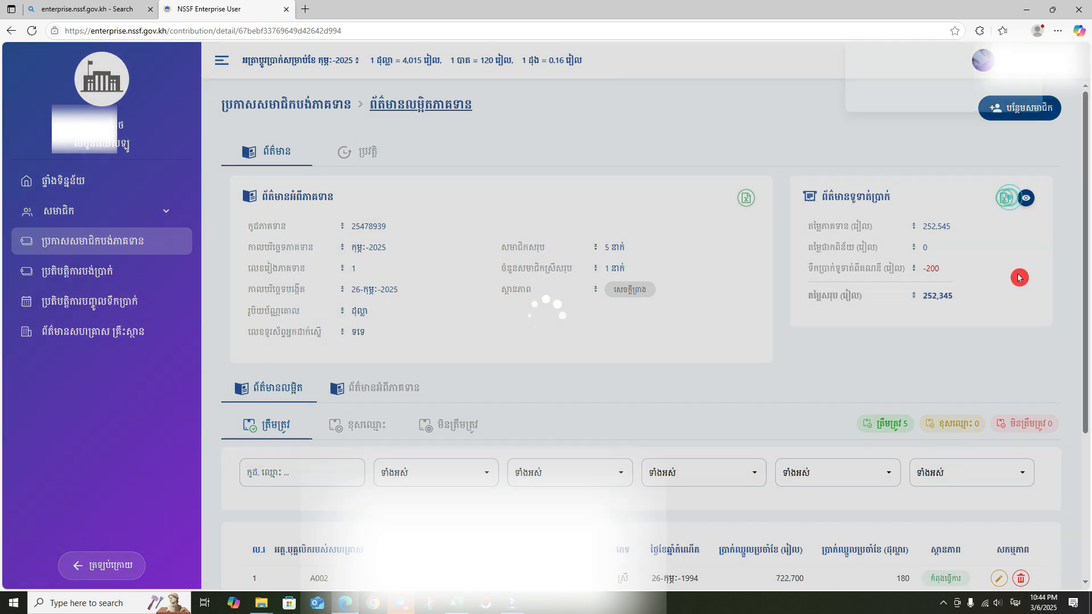
- Open the exported February salary list and check its WI, HC and Pension amounts totalling 252,545
{"action": "left_click", "coordinate": [990, 79]}
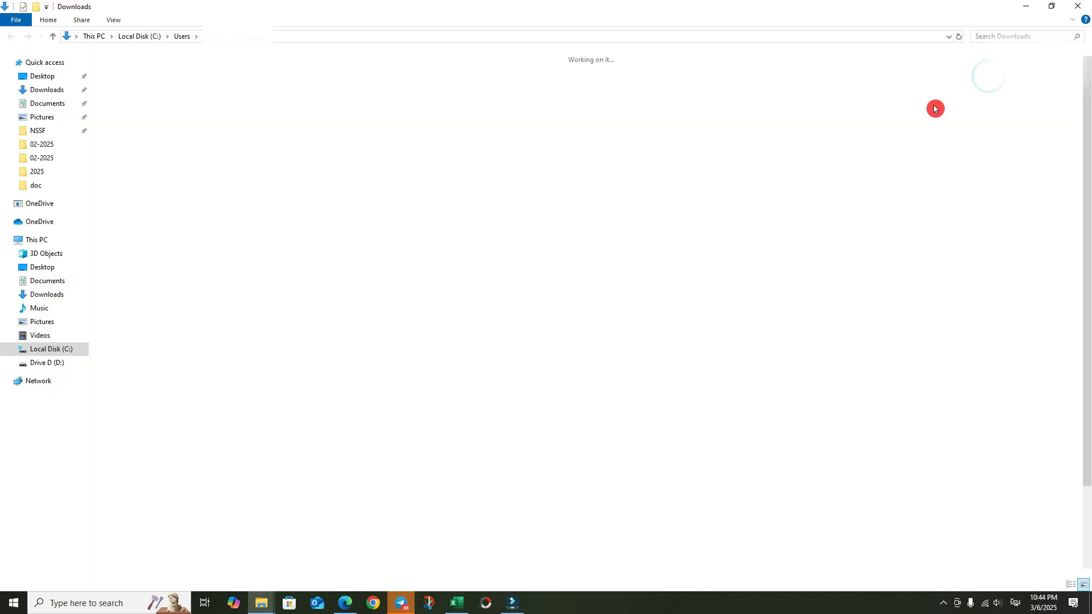
{"action": "double_click", "coordinate": [137, 91]}
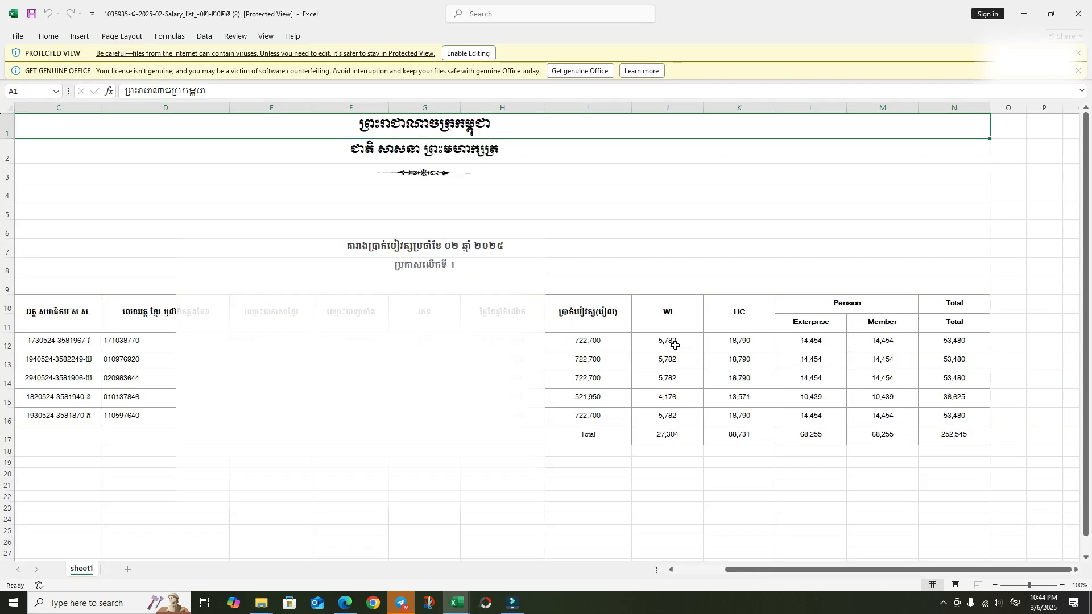
{"action": "left_click", "coordinate": [671, 314]}
{"action": "left_click", "coordinate": [740, 325]}
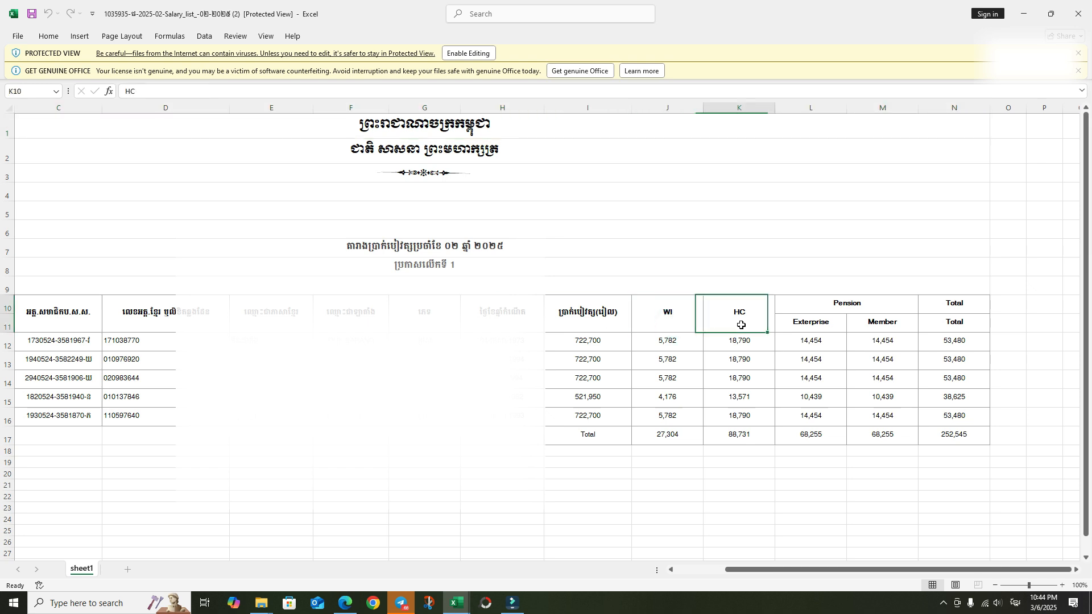
{"action": "left_click", "coordinate": [864, 304]}
{"action": "left_click_drag", "start_coordinate": [859, 350], "coordinate": [874, 418]}
{"action": "left_click", "coordinate": [873, 406]}
{"action": "left_click", "coordinate": [873, 375]}
{"action": "left_click", "coordinate": [873, 354]}
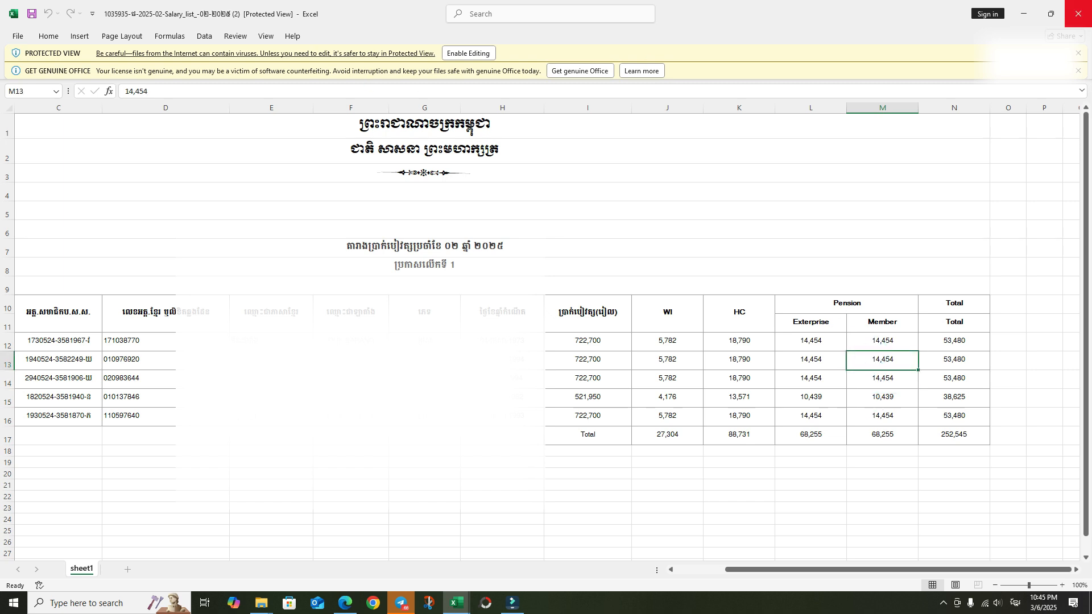
{"action": "scroll", "coordinate": [915, 191], "scroll_direction": "down", "scroll_amount": 3}
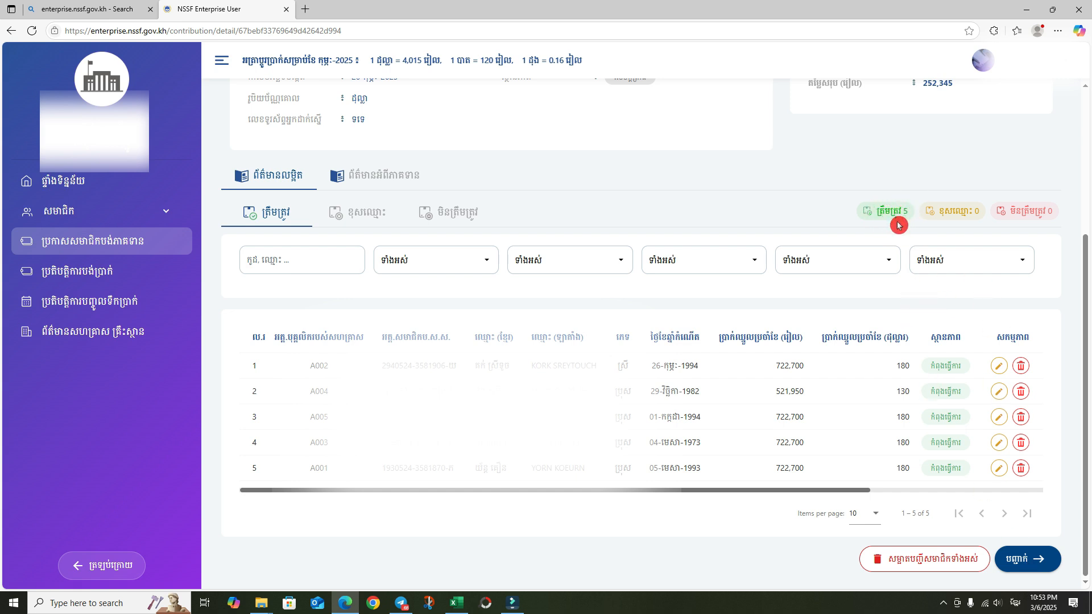
- Confirm the five members, submit, and paste the contact phone number
{"action": "left_click", "coordinate": [1008, 563]}
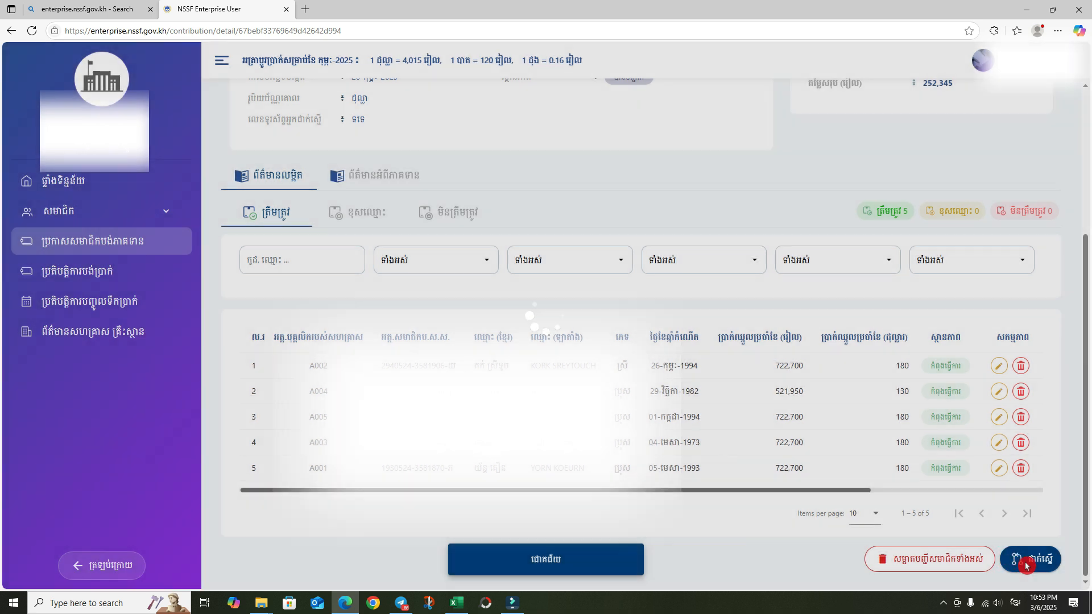
{"action": "left_click", "coordinate": [1028, 560]}
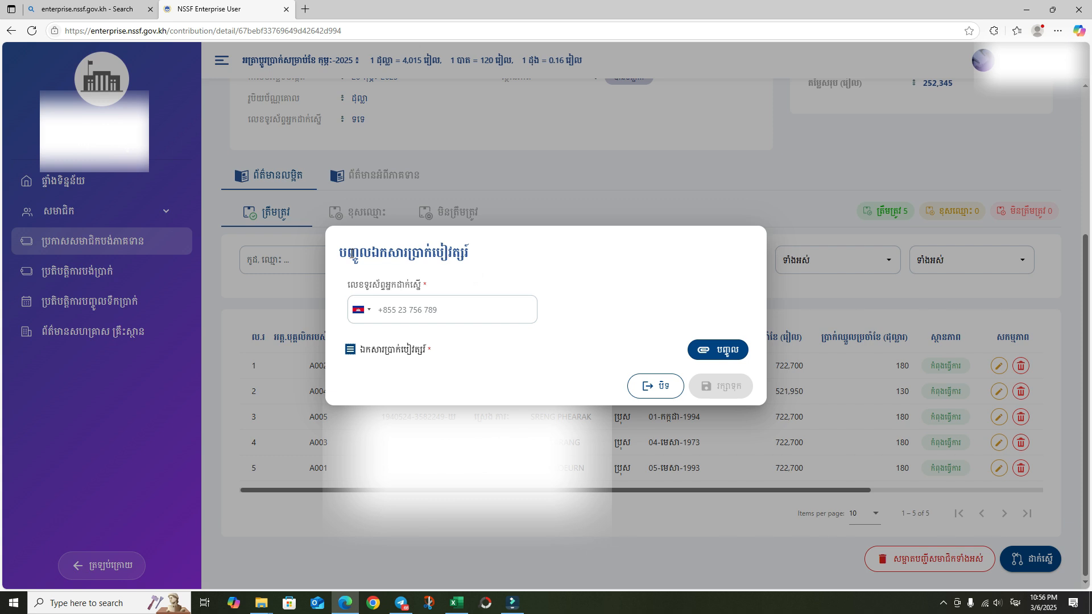
{"action": "left_click", "coordinate": [413, 313]}
{"action": "right_click", "coordinate": [411, 312]}
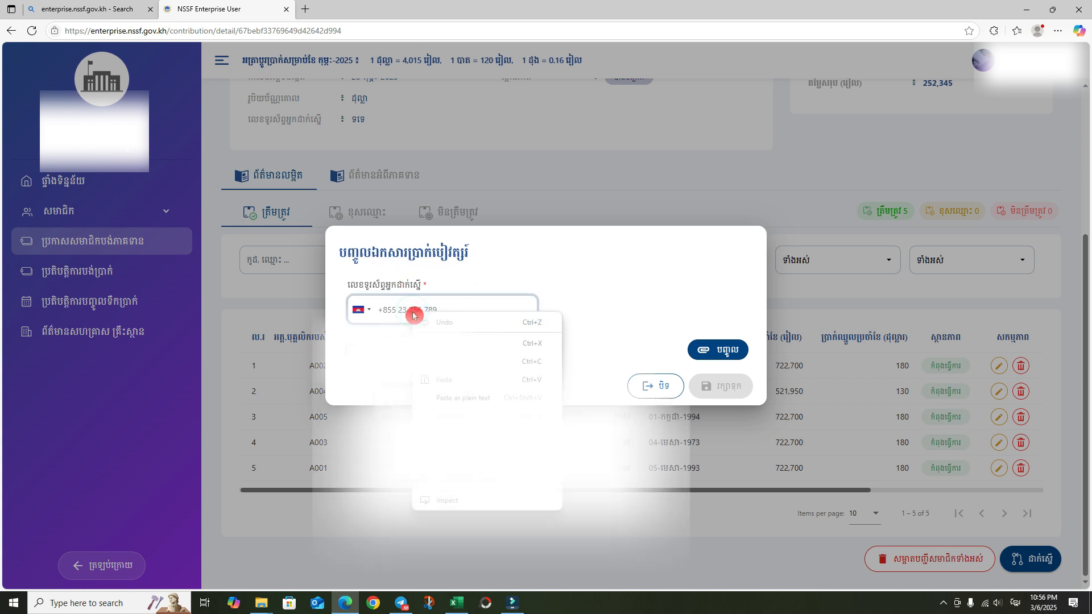
{"action": "left_click", "coordinate": [437, 380]}
- Attach payroll 2-2025.xlsx and save the declaration
{"action": "left_click", "coordinate": [719, 354]}
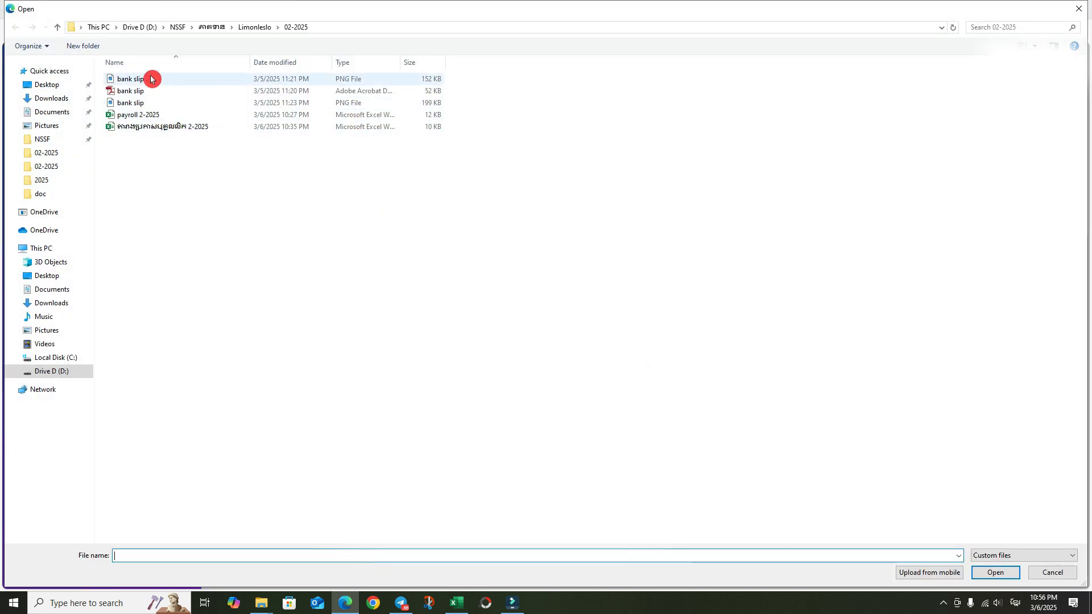
{"action": "double_click", "coordinate": [149, 116]}
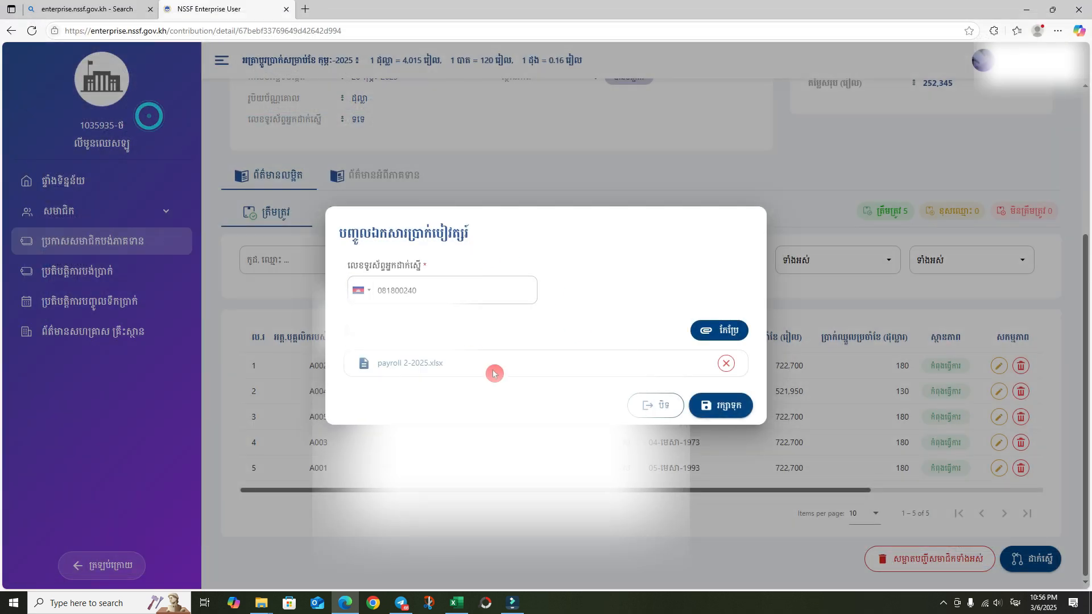
{"action": "left_click", "coordinate": [721, 406]}
{"action": "left_click", "coordinate": [576, 372]}
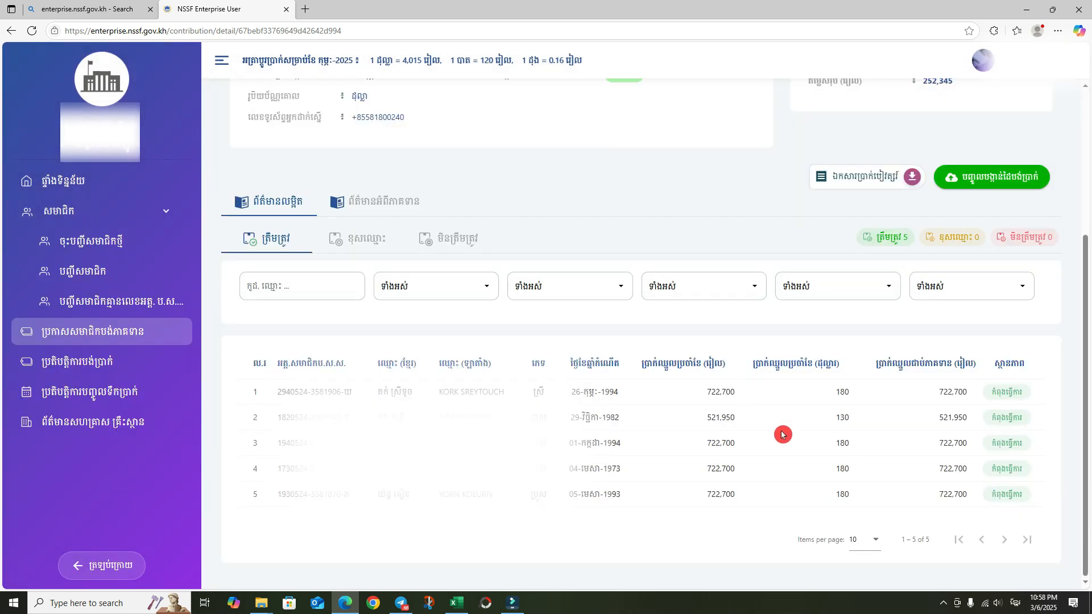
{"action": "scroll", "coordinate": [782, 435], "scroll_direction": "up", "scroll_amount": 4}
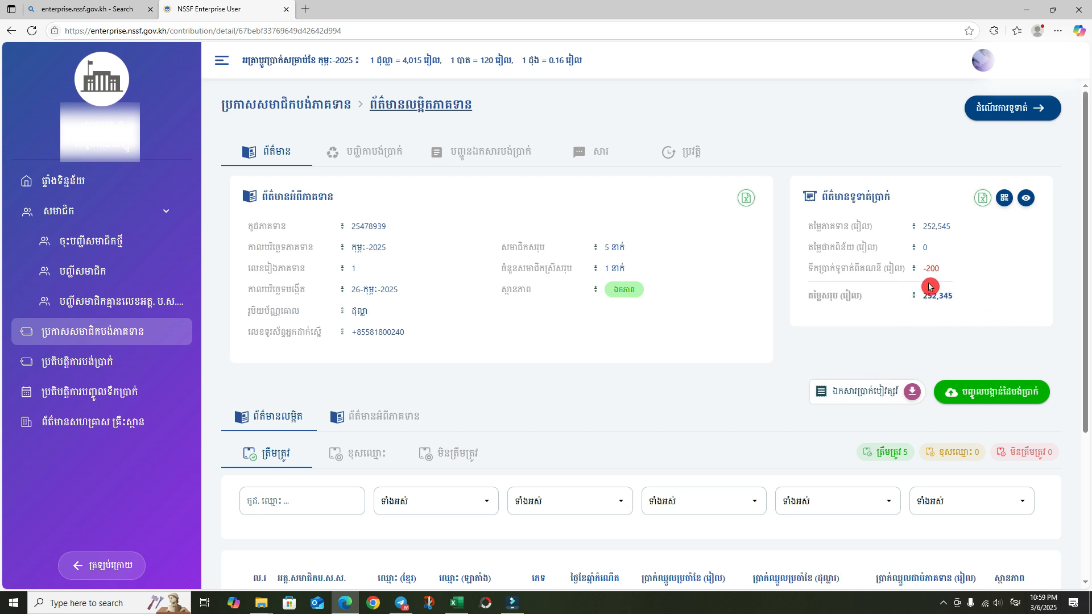
{"action": "left_click", "coordinate": [1013, 109]}
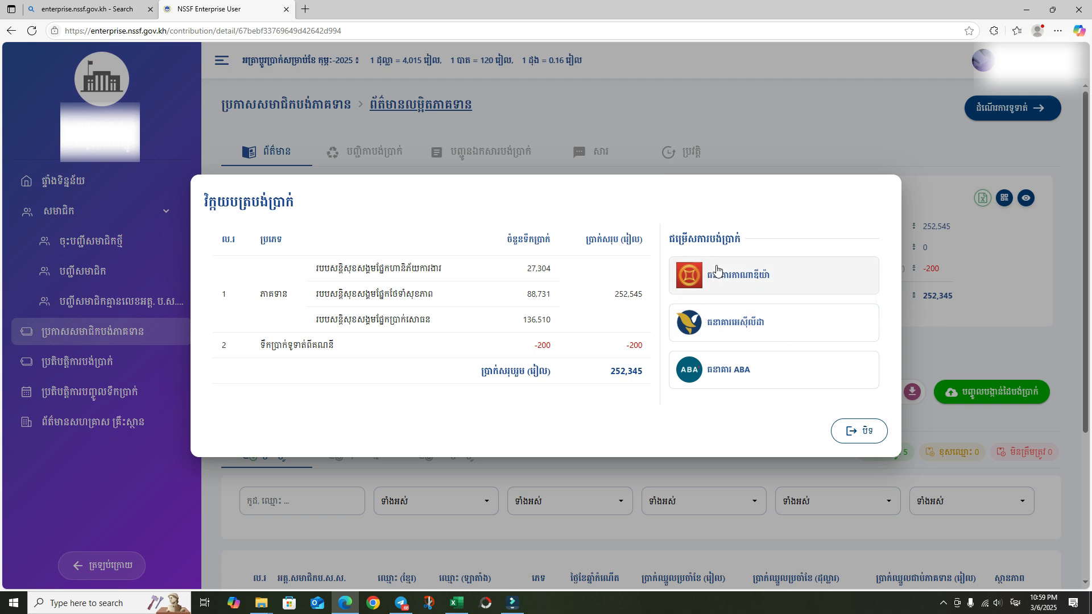
{"action": "left_click", "coordinate": [722, 370]}
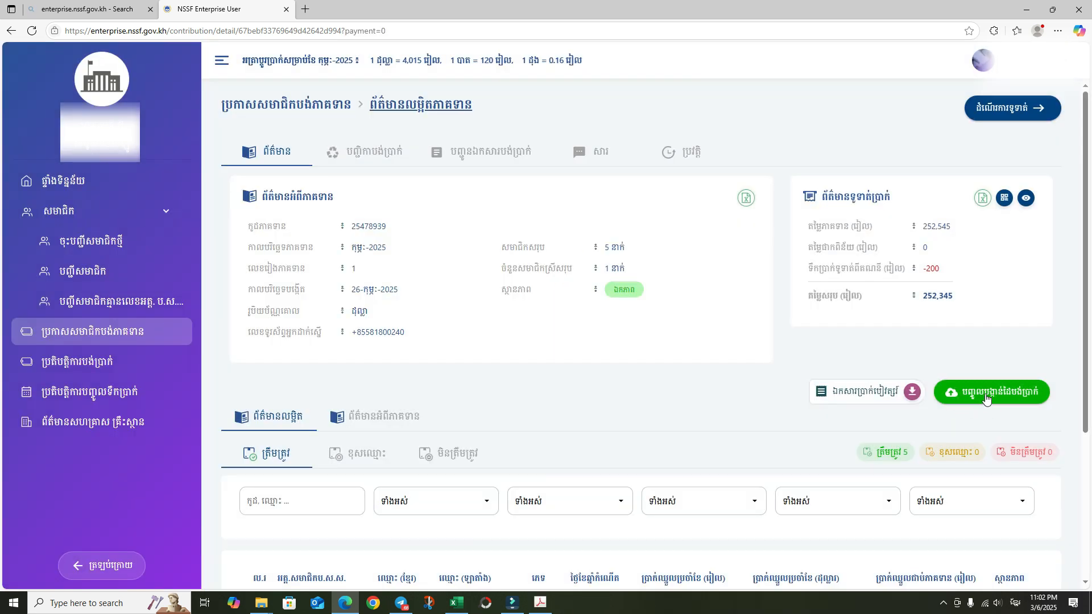
- Start a payment slip for Canadia Bank and paste the transfer reference
{"action": "left_click", "coordinate": [986, 395]}
{"action": "left_click", "coordinate": [340, 213]}
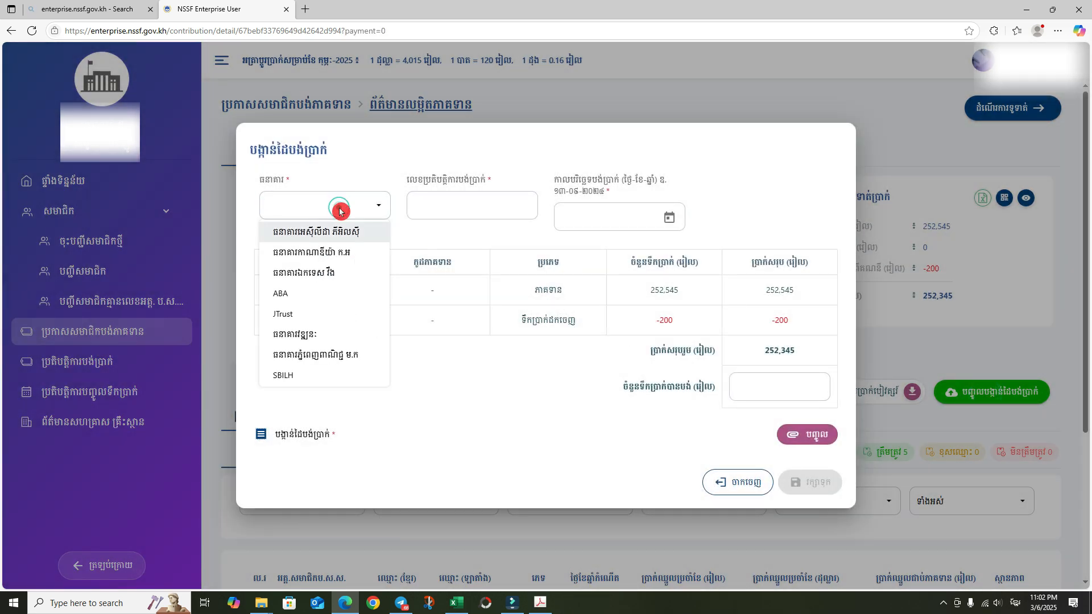
{"action": "left_click", "coordinate": [317, 252]}
{"action": "left_click", "coordinate": [412, 220]}
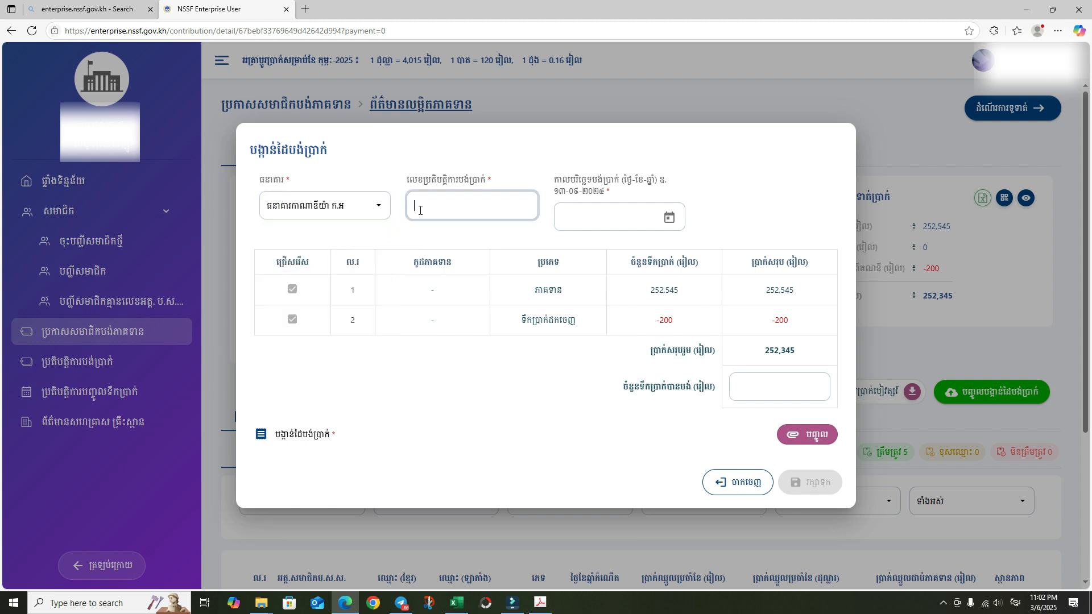
{"action": "right_click", "coordinate": [427, 211]}
{"action": "left_click", "coordinate": [453, 295]}
- Enter payment date 5 March 2025 and amount paid 252,345 riel
{"action": "left_click", "coordinate": [573, 220]}
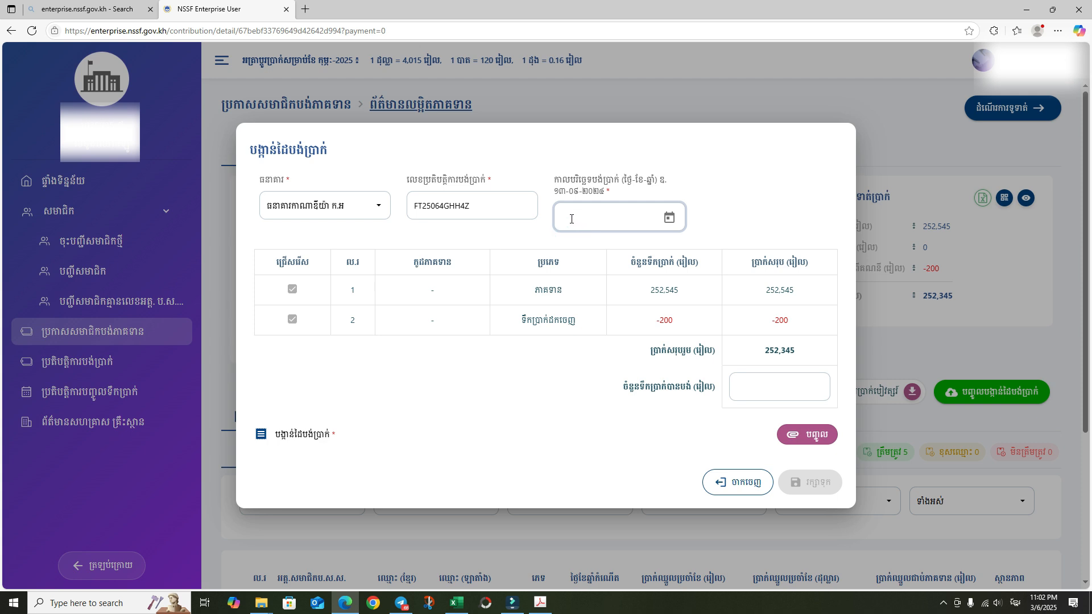
{"action": "type", "text": "5-3-25"}
{"action": "left_click", "coordinate": [572, 238]}
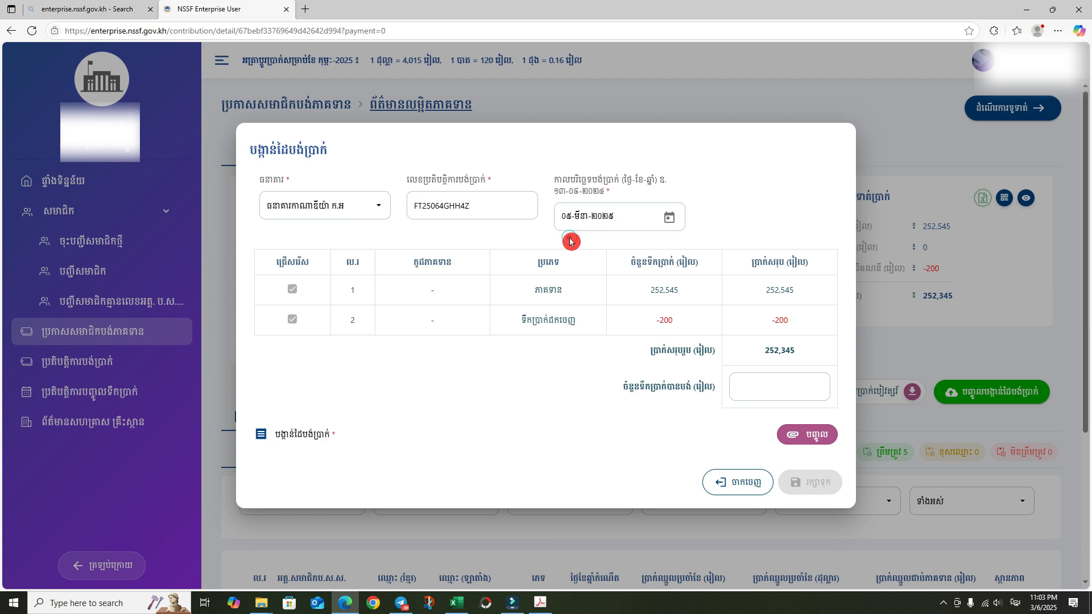
{"action": "left_click", "coordinate": [767, 387]}
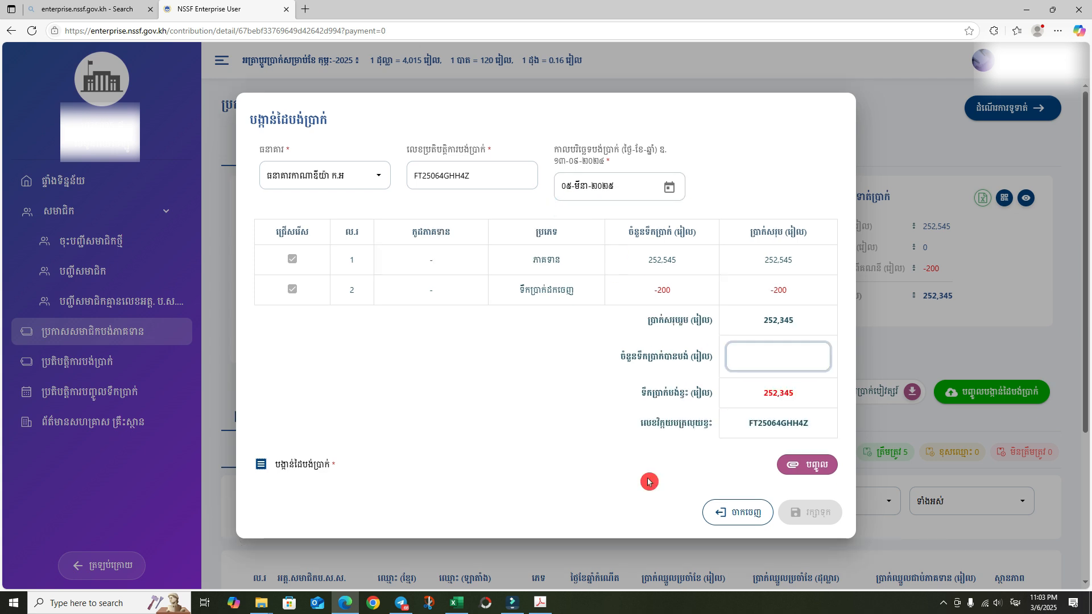
{"action": "type", "text": "252,345"}
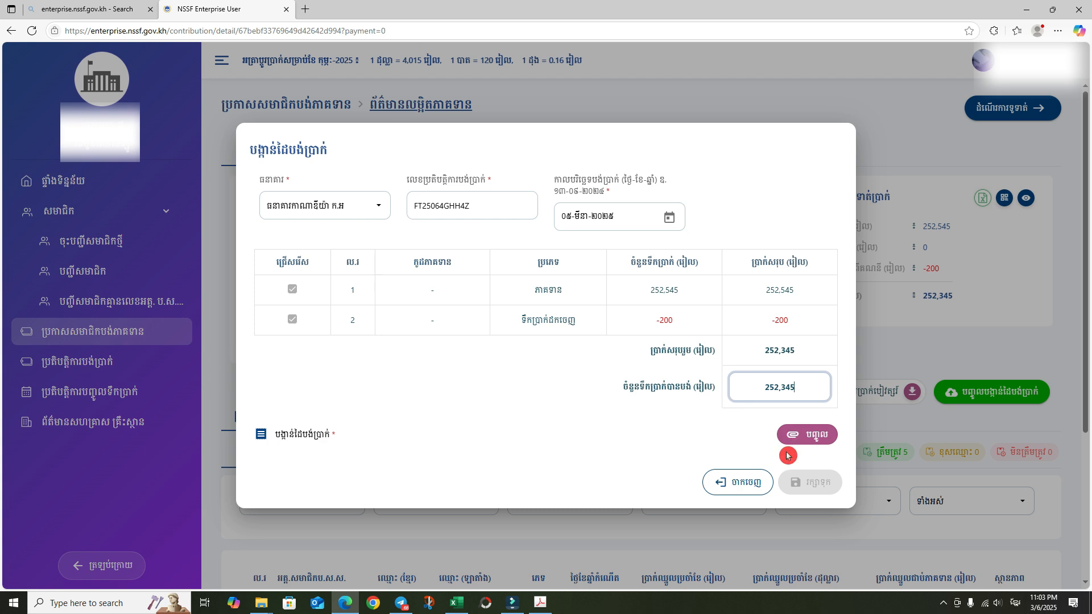
- Attach bank slip.pdf, check its preview, and save the payment slip
{"action": "left_click", "coordinate": [807, 435]}
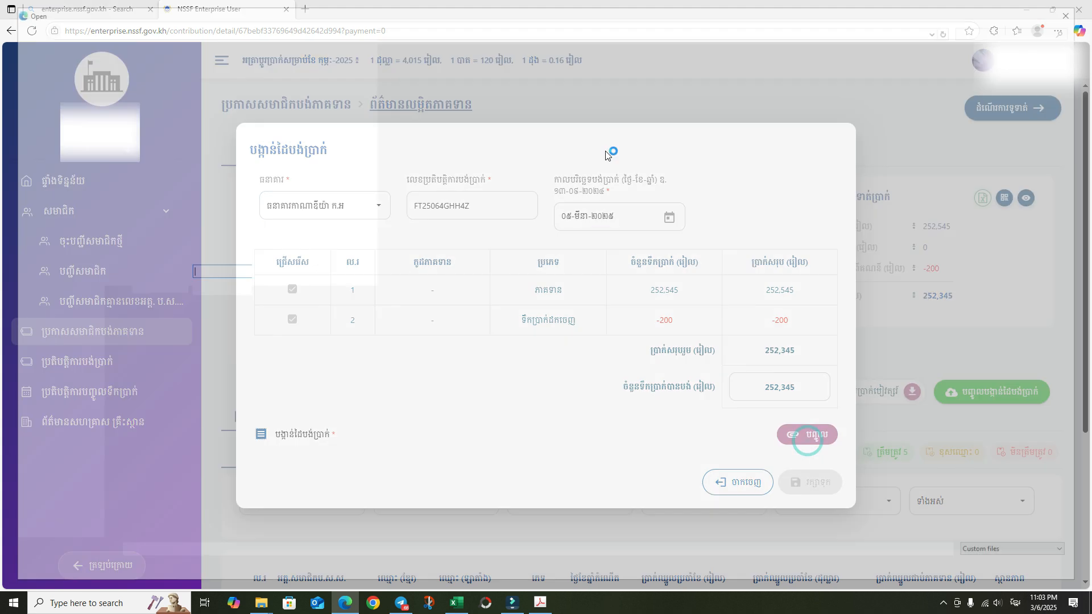
{"action": "left_click", "coordinate": [198, 74]}
{"action": "double_click", "coordinate": [198, 74]}
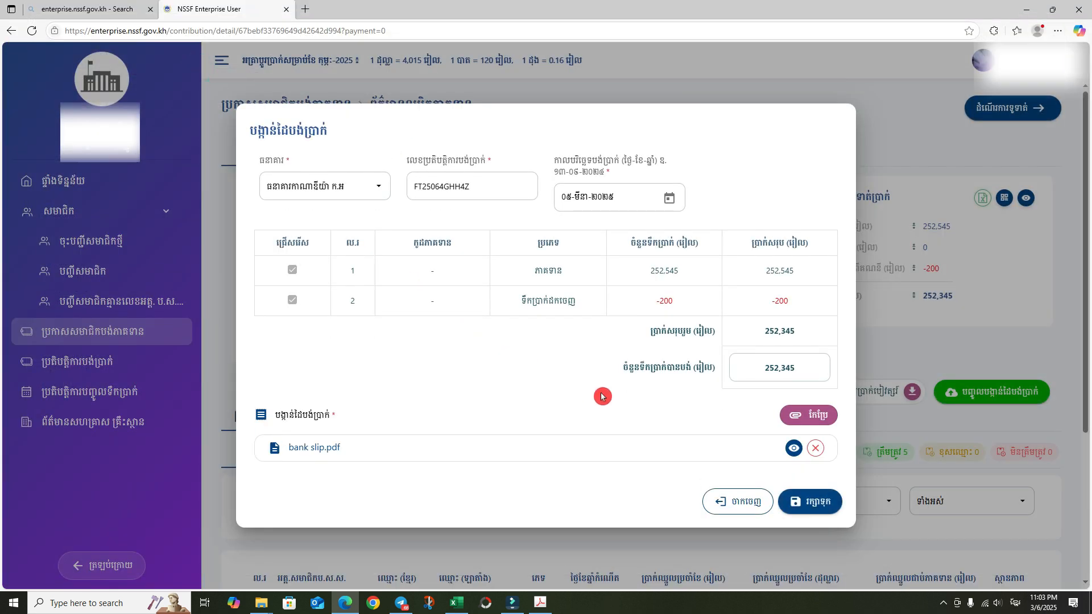
{"action": "left_click", "coordinate": [794, 449]}
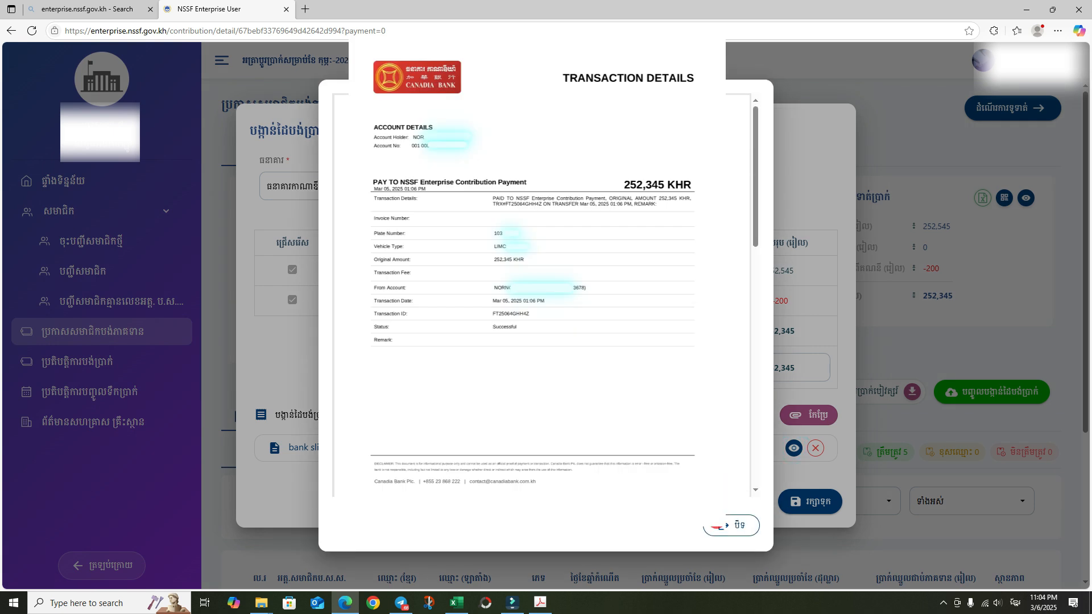
{"action": "left_click", "coordinate": [719, 526]}
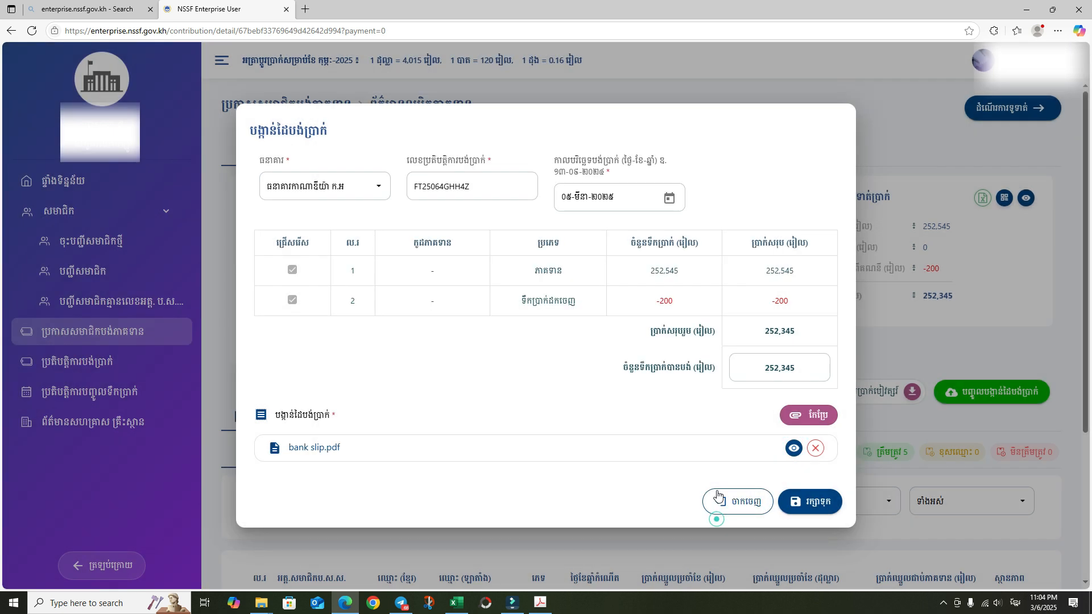
{"action": "left_click", "coordinate": [815, 504]}
{"action": "left_click", "coordinate": [609, 378]}
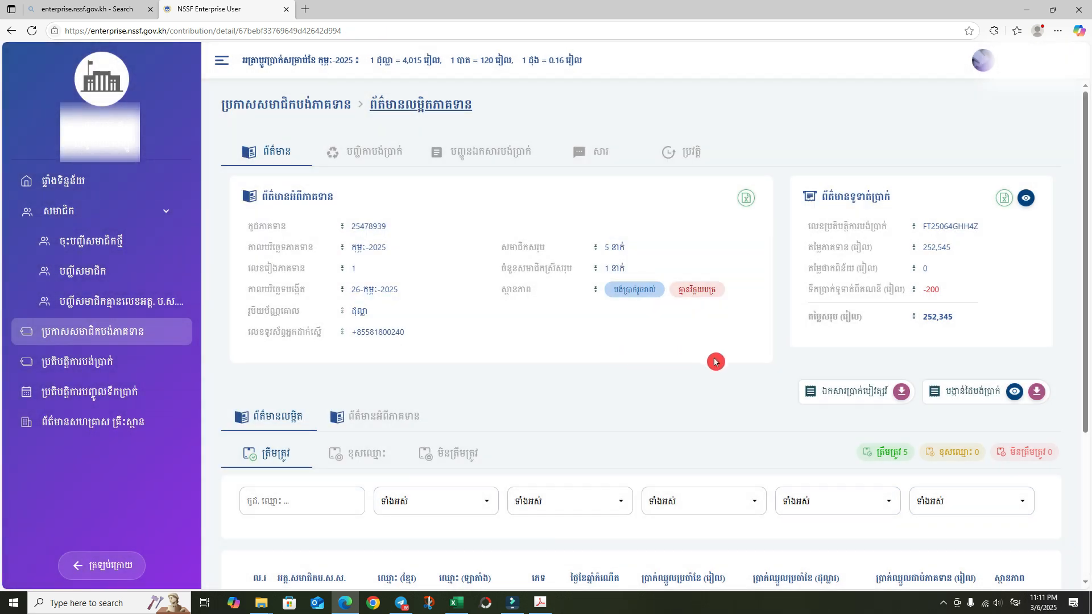
- Download receipt.pdf and open it to view the February 2025 receipt for 252,345 riel
{"action": "scroll", "coordinate": [725, 364], "scroll_direction": "down", "scroll_amount": 2}
{"action": "scroll", "coordinate": [731, 374], "scroll_direction": "up", "scroll_amount": 2}
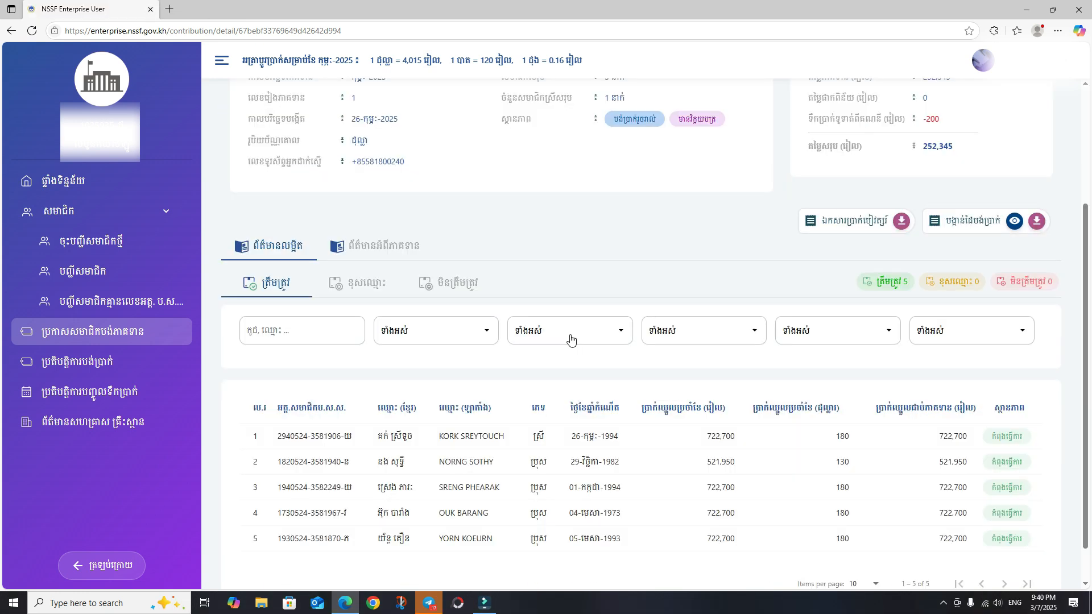
{"action": "scroll", "coordinate": [605, 302], "scroll_direction": "up", "scroll_amount": 3}
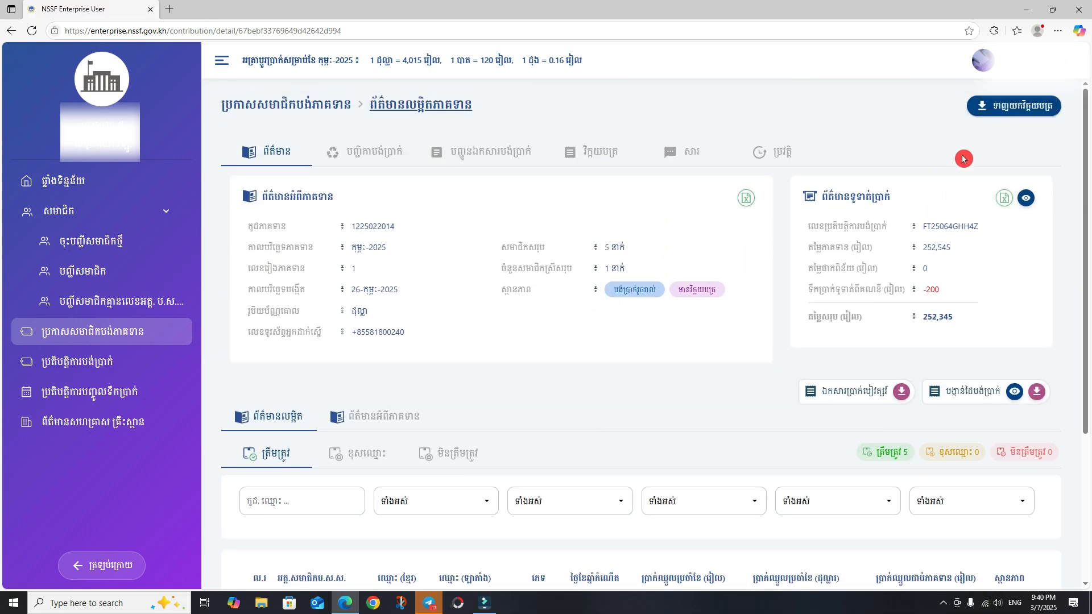
{"action": "left_click", "coordinate": [1010, 112]}
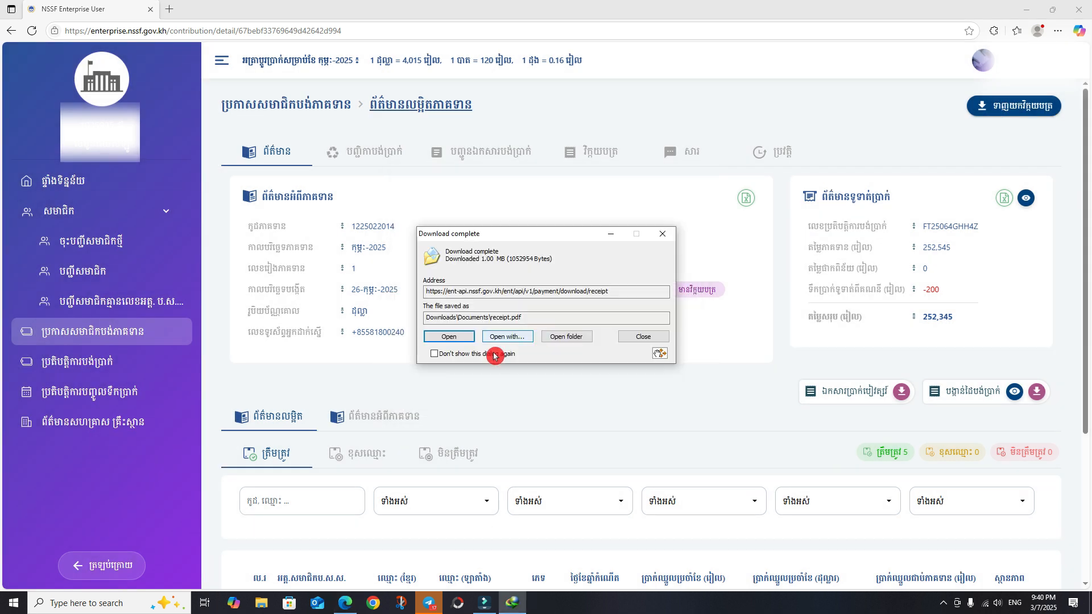
{"action": "left_click", "coordinate": [454, 335]}
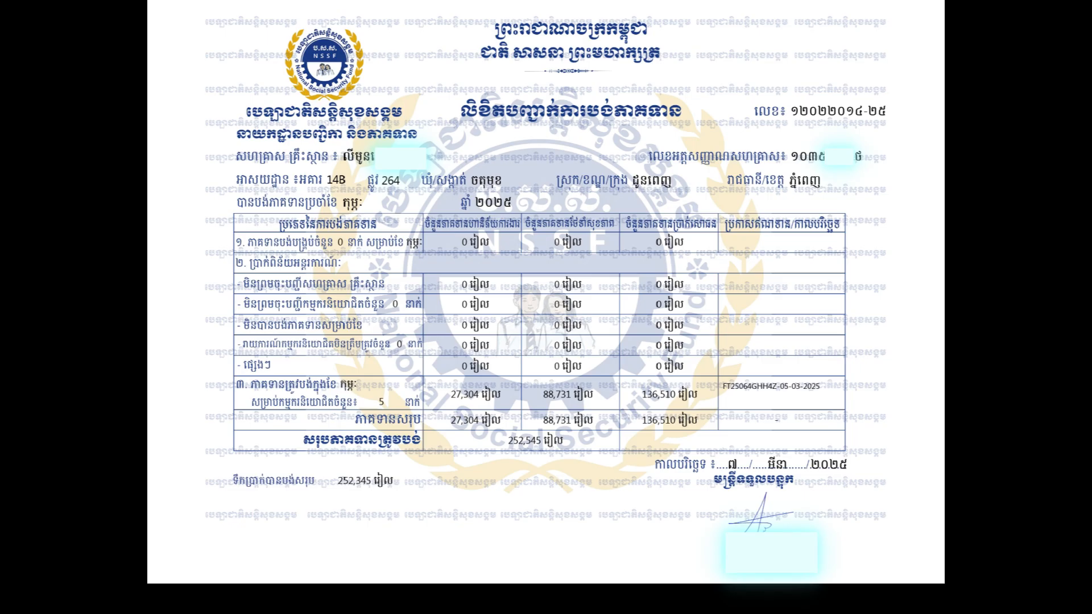